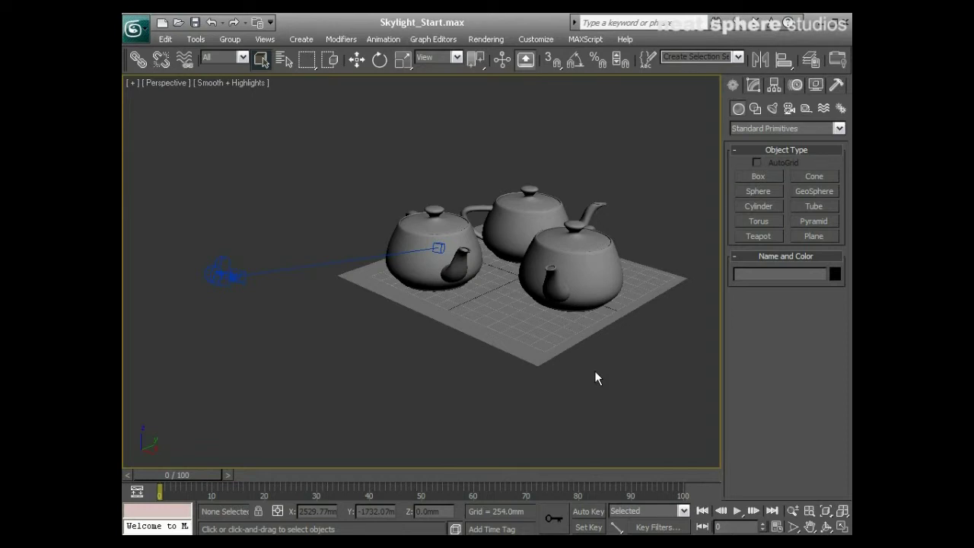
- Select the scene camera, switch to the four-viewport layout and activate the Camera01 view
{"action": "left_click", "coordinate": [217, 277]}
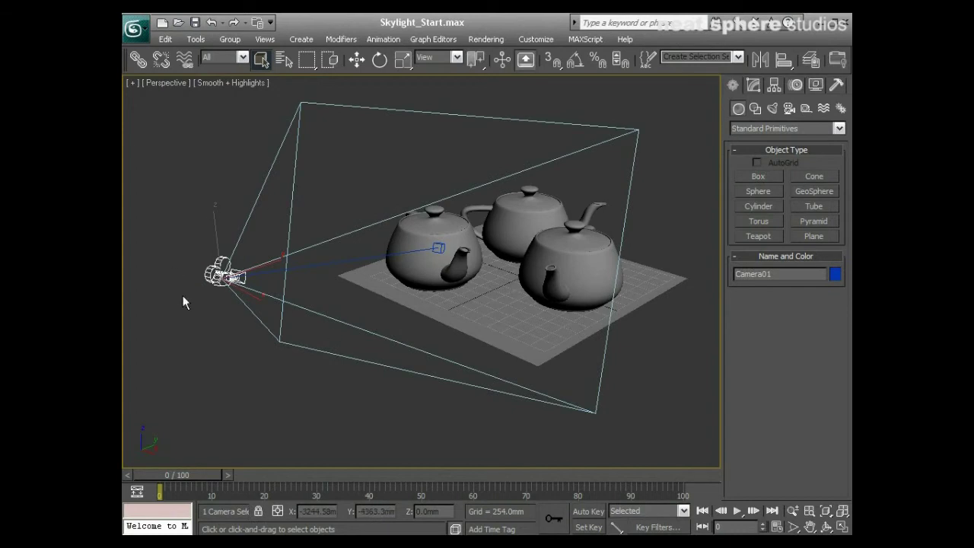
{"action": "middle_click_drag", "start_coordinate": [210, 320], "coordinate": [346, 339], "text": "alt"}
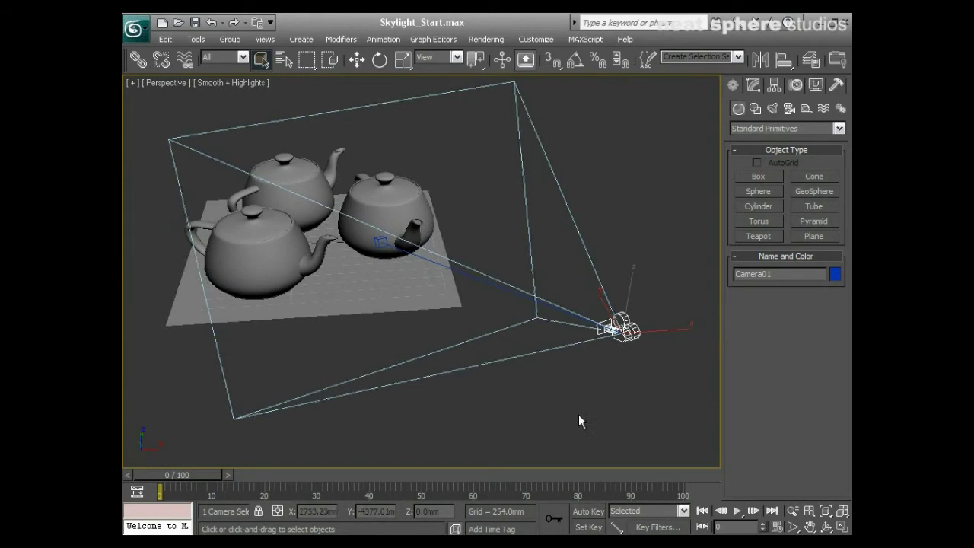
{"action": "left_click", "coordinate": [842, 526]}
{"action": "left_click", "coordinate": [518, 335]}
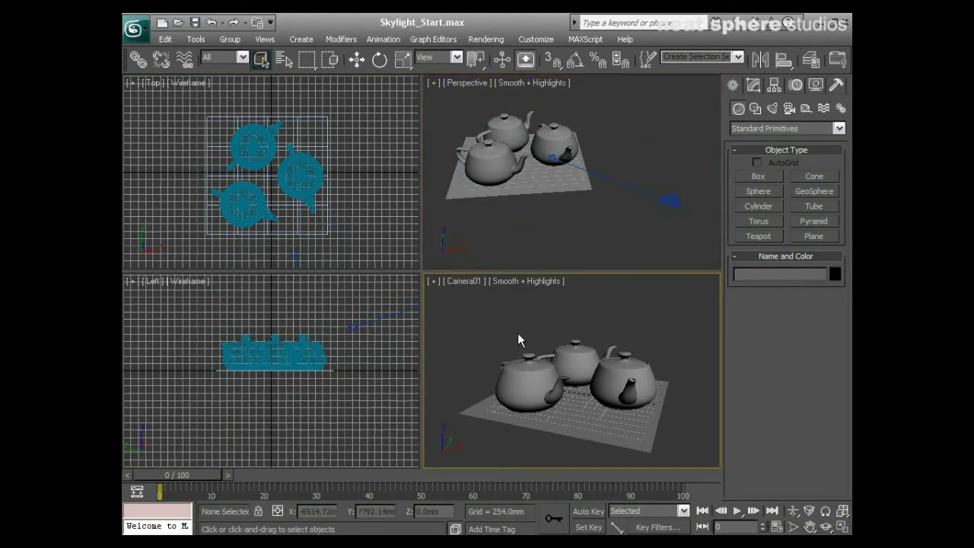
- Orbit and truck the camera to frame the three teapots from another side
{"action": "left_click", "coordinate": [825, 527]}
{"action": "left_click_drag", "start_coordinate": [629, 404], "coordinate": [589, 390]}
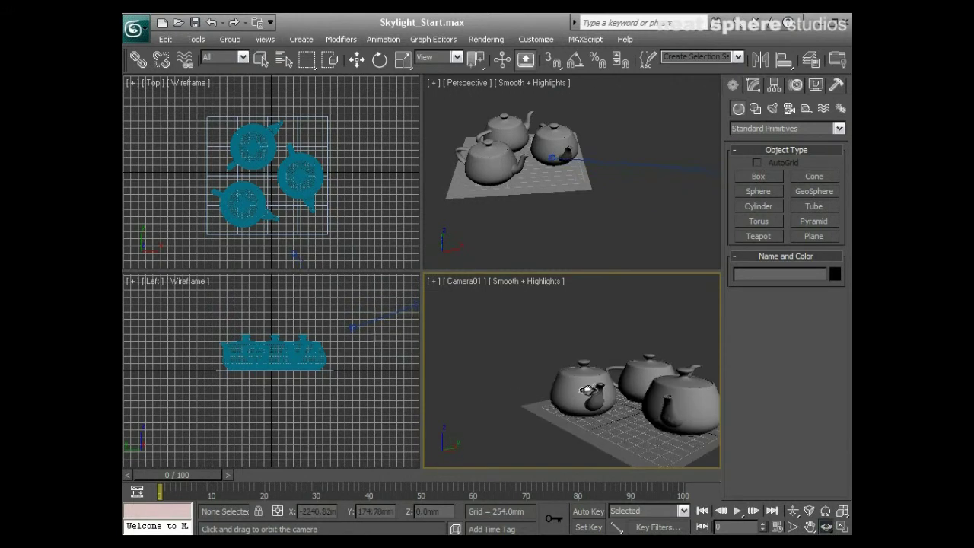
{"action": "left_click", "coordinate": [810, 527]}
{"action": "left_click_drag", "start_coordinate": [695, 449], "coordinate": [561, 424]}
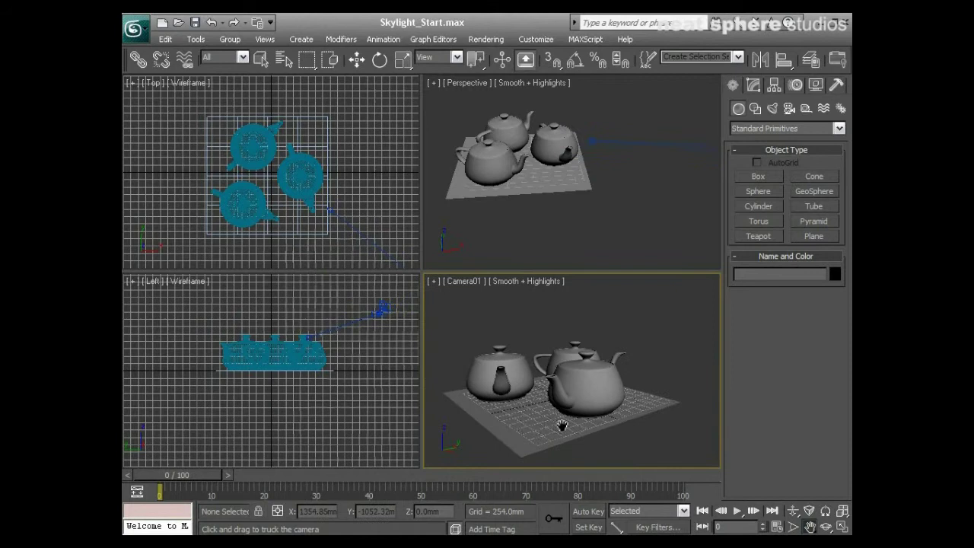
- Move the camera target in the top view to the middle of the three teapots
{"action": "left_click", "coordinate": [357, 60]}
{"action": "left_click", "coordinate": [329, 210]}
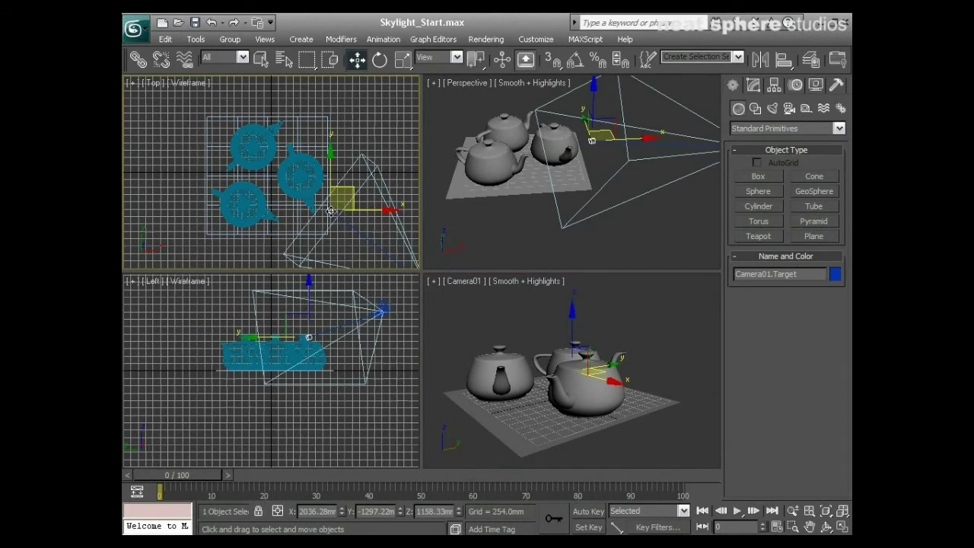
{"action": "left_click_drag", "start_coordinate": [349, 196], "coordinate": [287, 158]}
- Orbit Camera01 around the teapots to a new viewing angle with the ground plane selected
{"action": "left_click", "coordinate": [604, 342]}
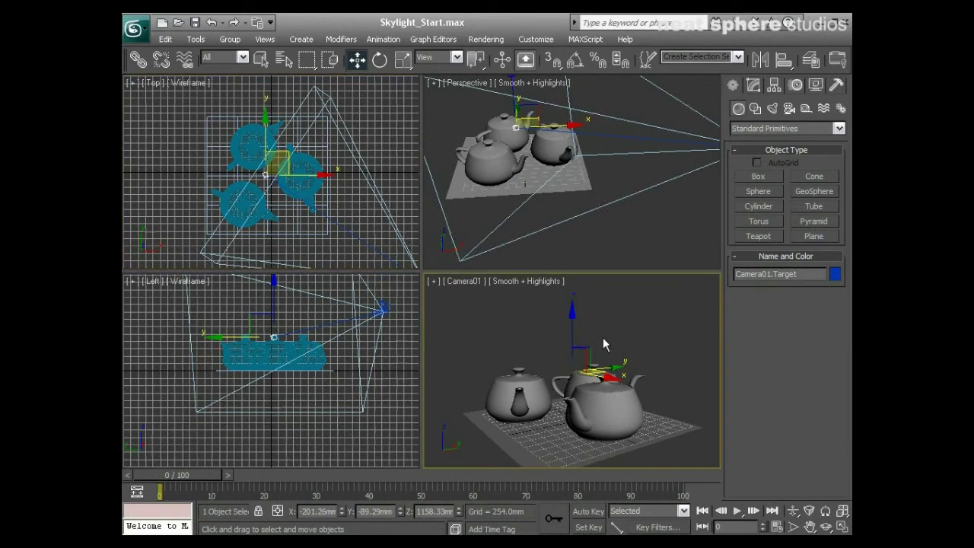
{"action": "left_click", "coordinate": [646, 434]}
{"action": "left_click", "coordinate": [827, 526]}
{"action": "left_click_drag", "start_coordinate": [639, 428], "coordinate": [496, 411]}
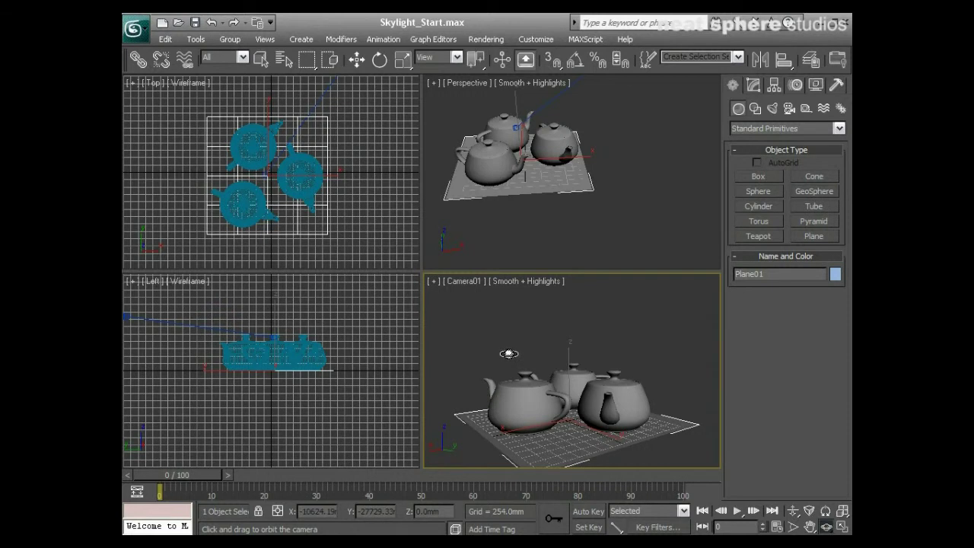
{"action": "right_click", "coordinate": [488, 341]}
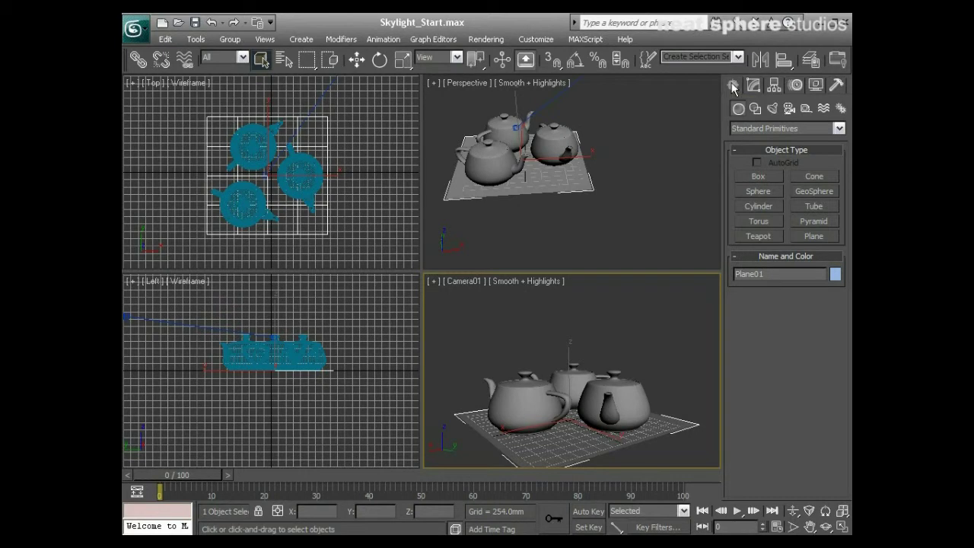
- Create a standard Skylight beside the teapots on the ground in the camera view
{"action": "left_click", "coordinate": [772, 107]}
{"action": "left_click", "coordinate": [749, 129]}
{"action": "left_click", "coordinate": [743, 151]}
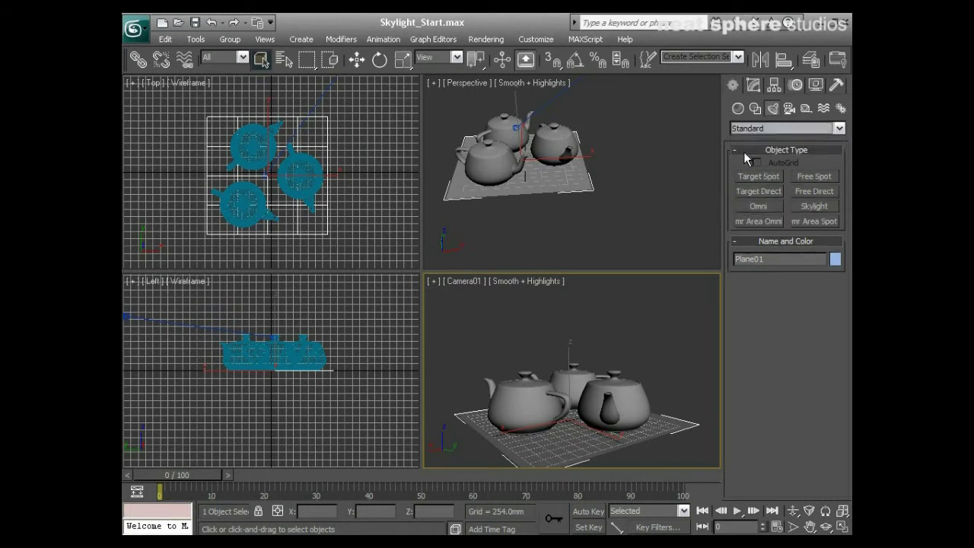
{"action": "left_click", "coordinate": [812, 205]}
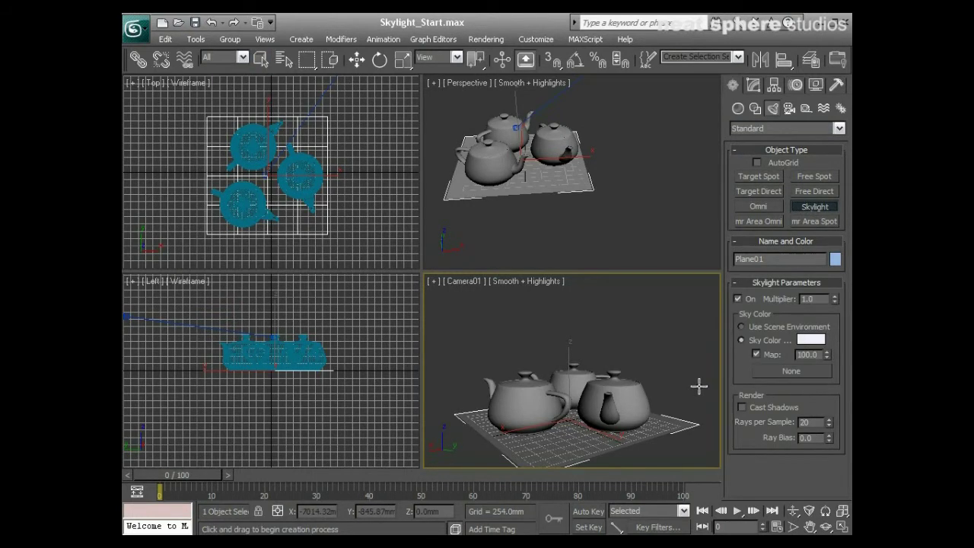
{"action": "left_click", "coordinate": [669, 401]}
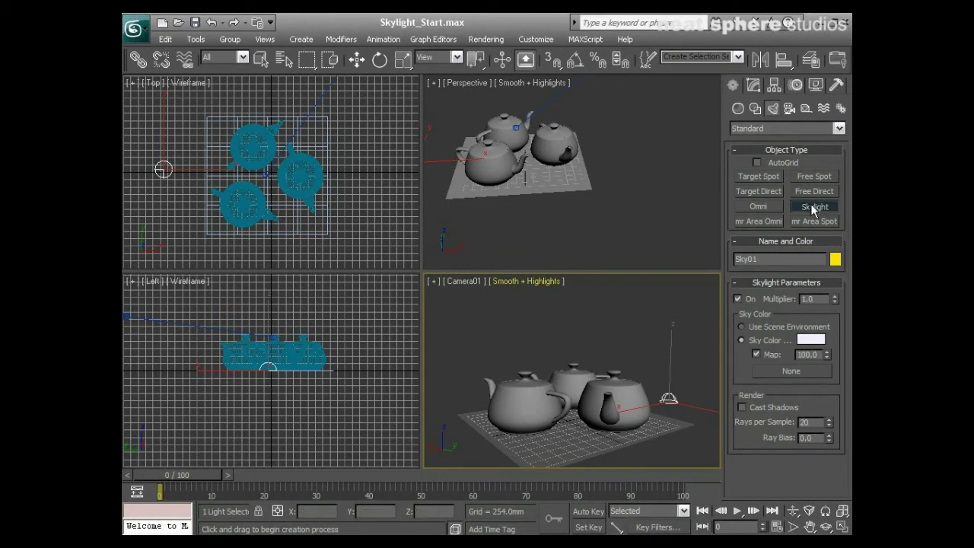
- Place three extra skylights behind the teapots in the camera view, and delete them again
{"action": "left_click", "coordinate": [632, 355]}
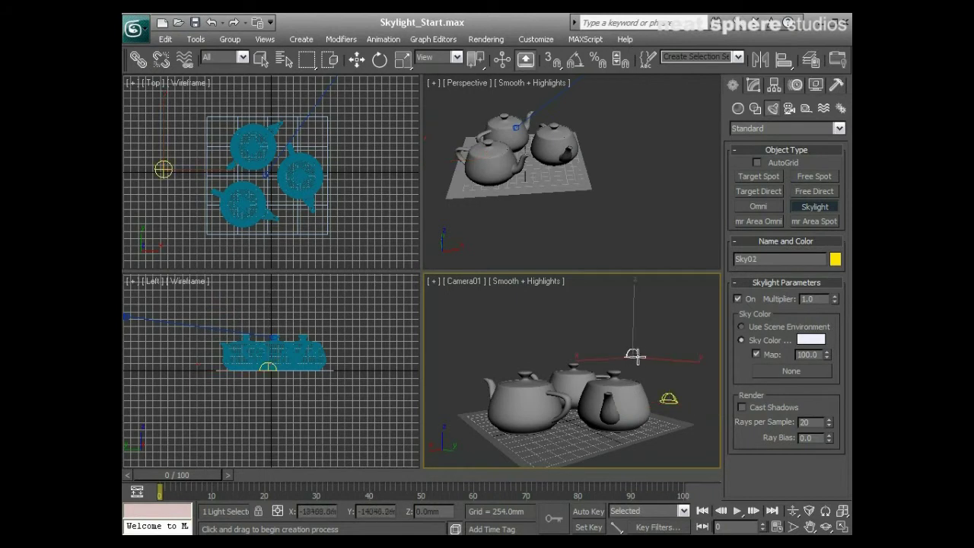
{"action": "left_click", "coordinate": [650, 356]}
{"action": "left_click", "coordinate": [666, 349]}
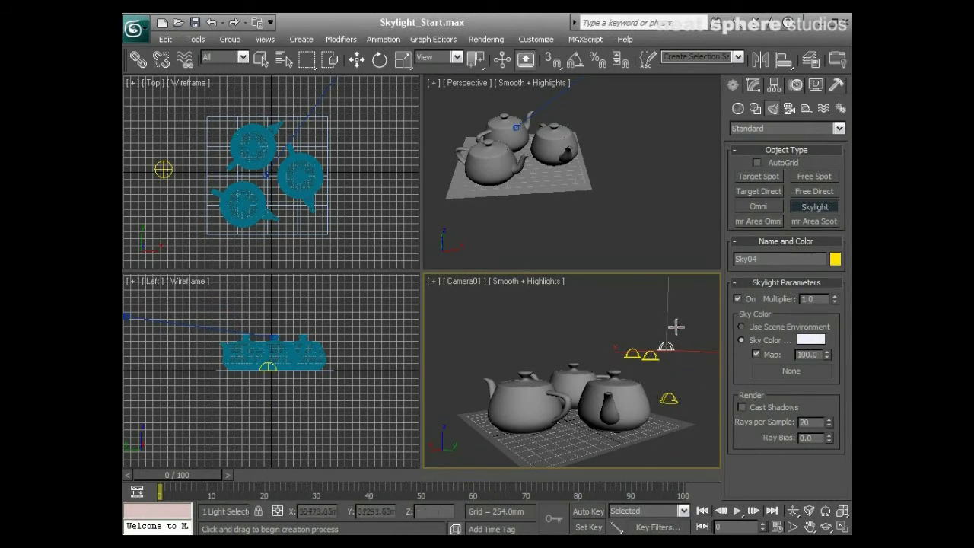
{"action": "right_click", "coordinate": [615, 329]}
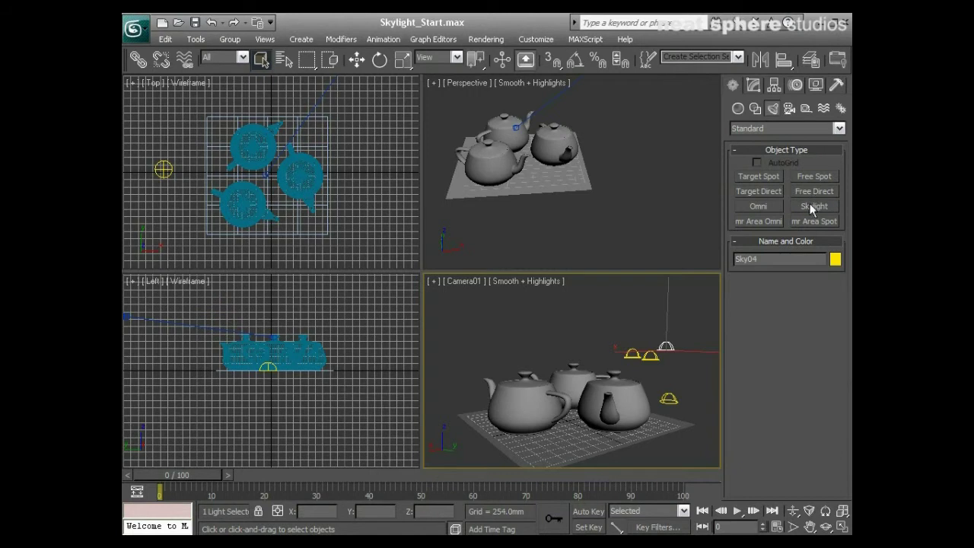
{"action": "left_click_drag", "start_coordinate": [685, 332], "coordinate": [625, 366]}
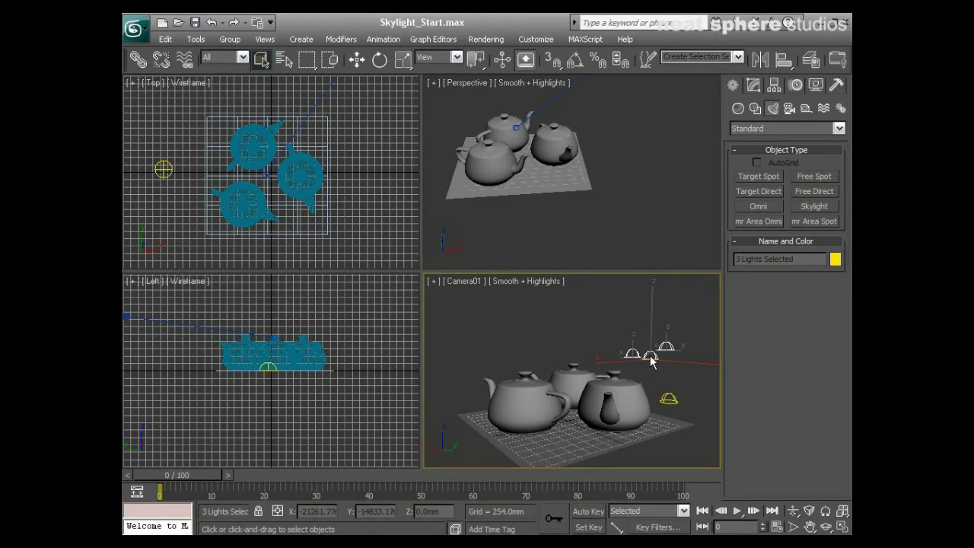
{"action": "key", "text": "Delete"}
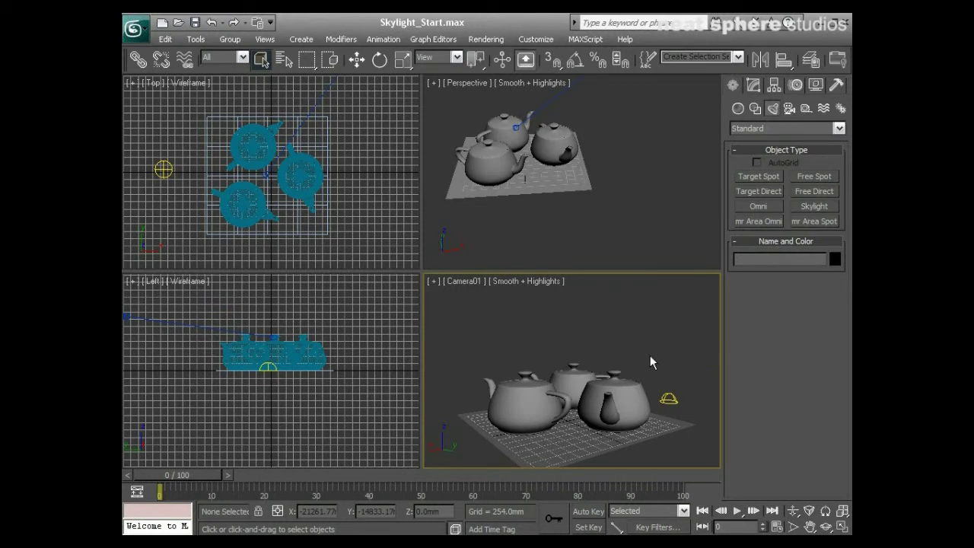
- Show the remaining skylight's parameters and examine the scene's environment background and map settings
{"action": "left_click", "coordinate": [667, 396]}
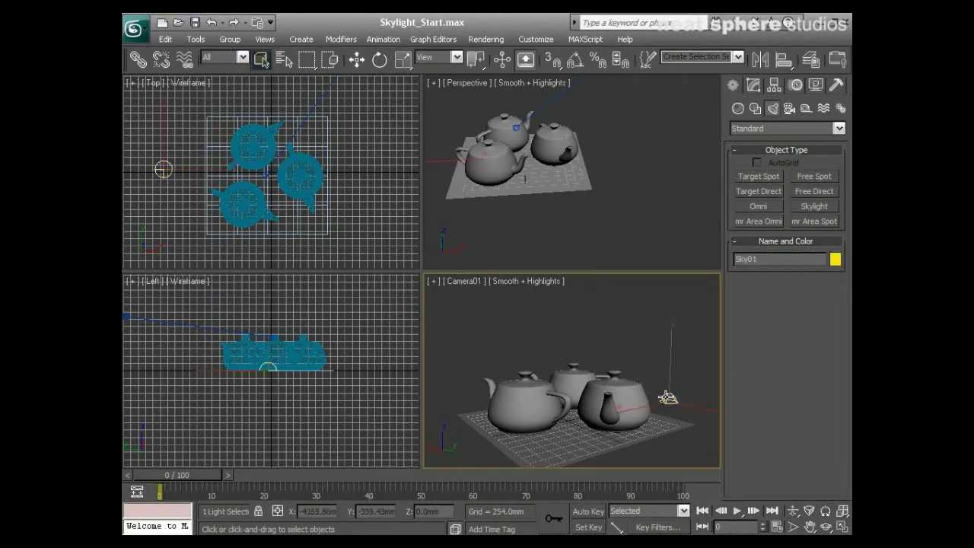
{"action": "left_click", "coordinate": [753, 86]}
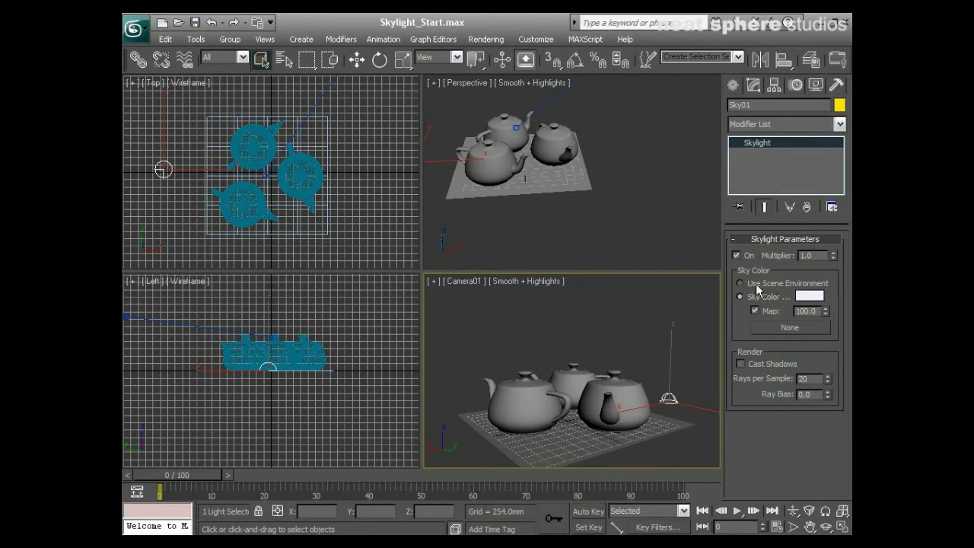
{"action": "left_click", "coordinate": [479, 42]}
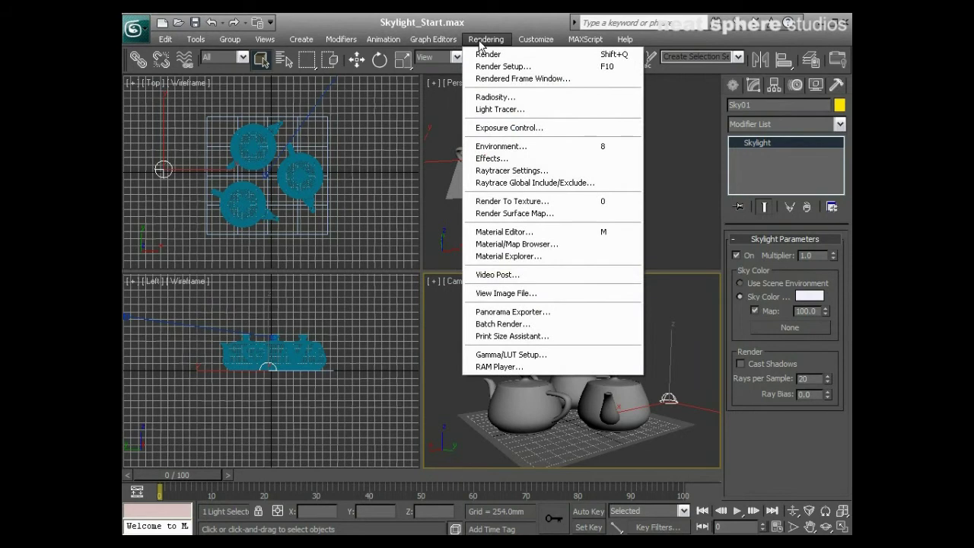
{"action": "left_click", "coordinate": [489, 149]}
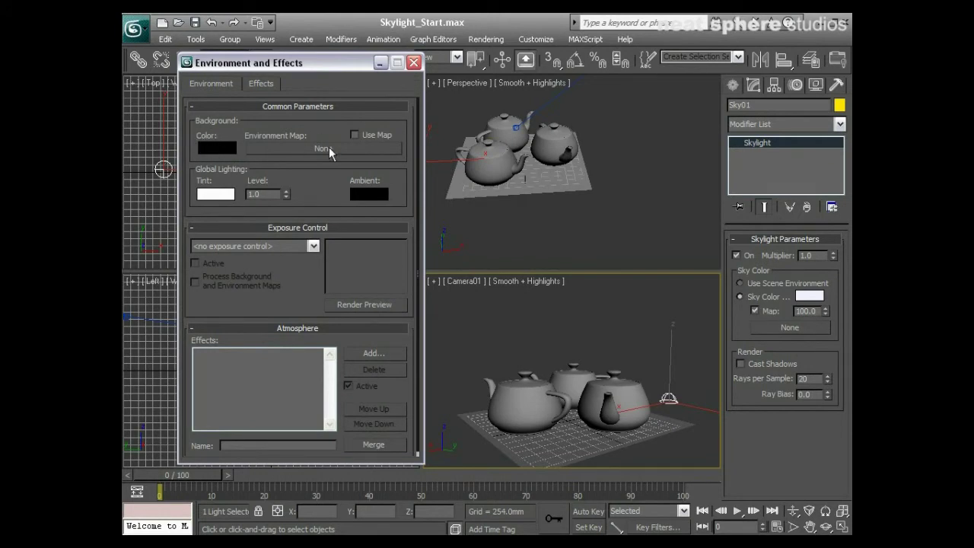
{"action": "left_click", "coordinate": [414, 64]}
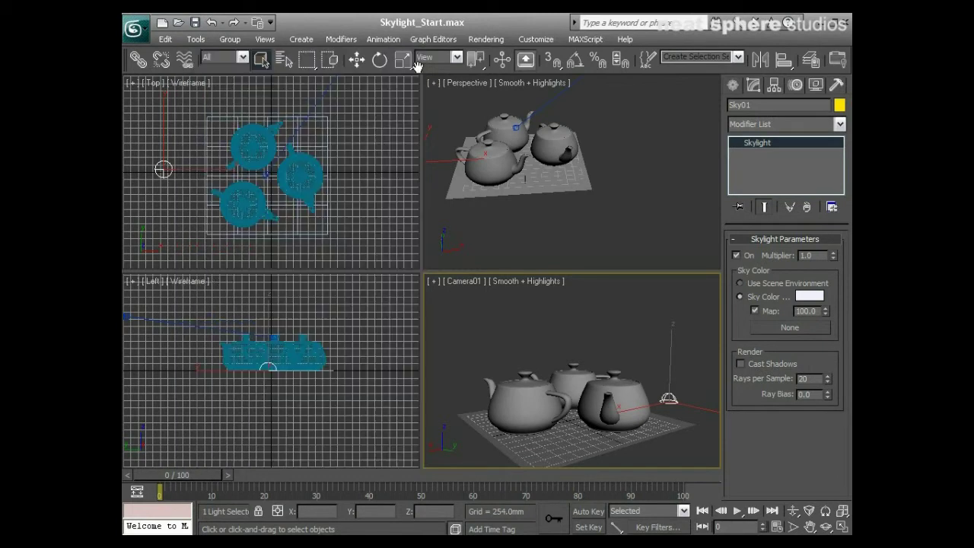
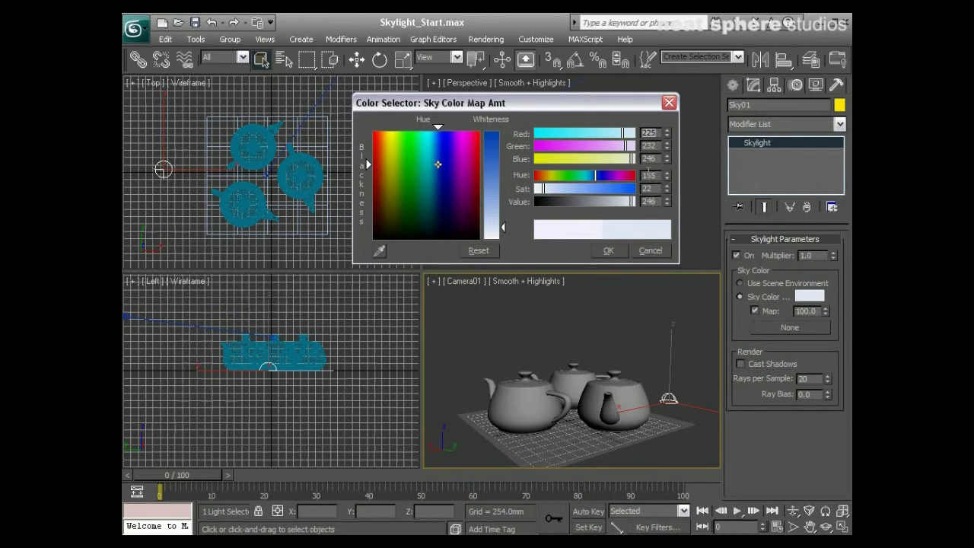
- Set the skylight's sky color to a pale blue and enable Cast Shadows
{"action": "left_click", "coordinate": [608, 252]}
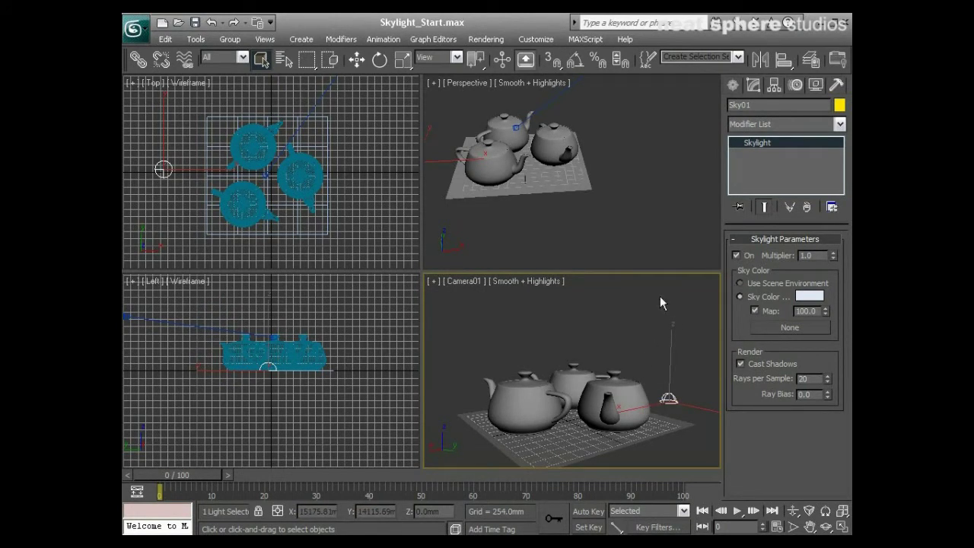
- Render a single frame of the Camera01 view with the Default Scanline Renderer
{"action": "left_click_drag", "start_coordinate": [708, 70], "coordinate": [559, 70]}
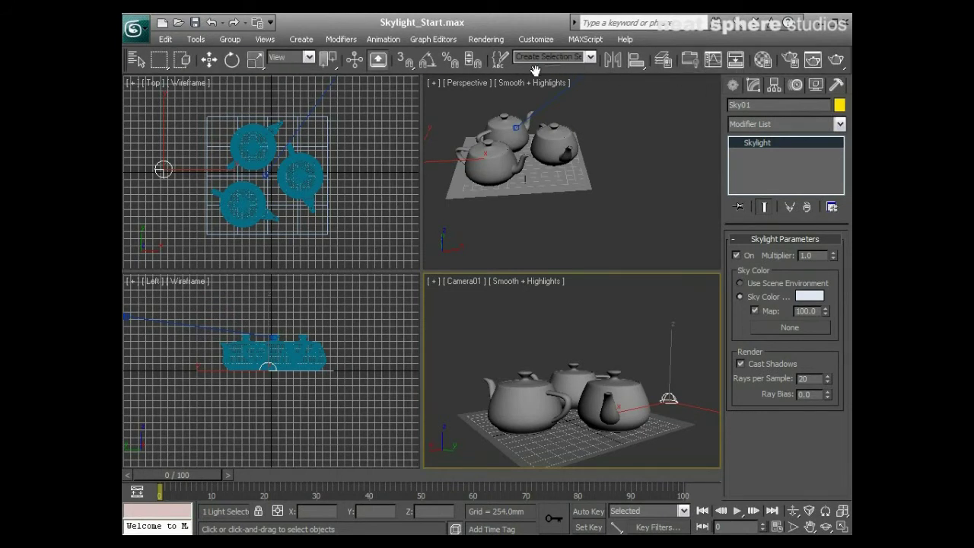
{"action": "left_click", "coordinate": [792, 62]}
{"action": "left_click_drag", "start_coordinate": [305, 87], "coordinate": [328, 78]}
{"action": "left_click", "coordinate": [323, 138]}
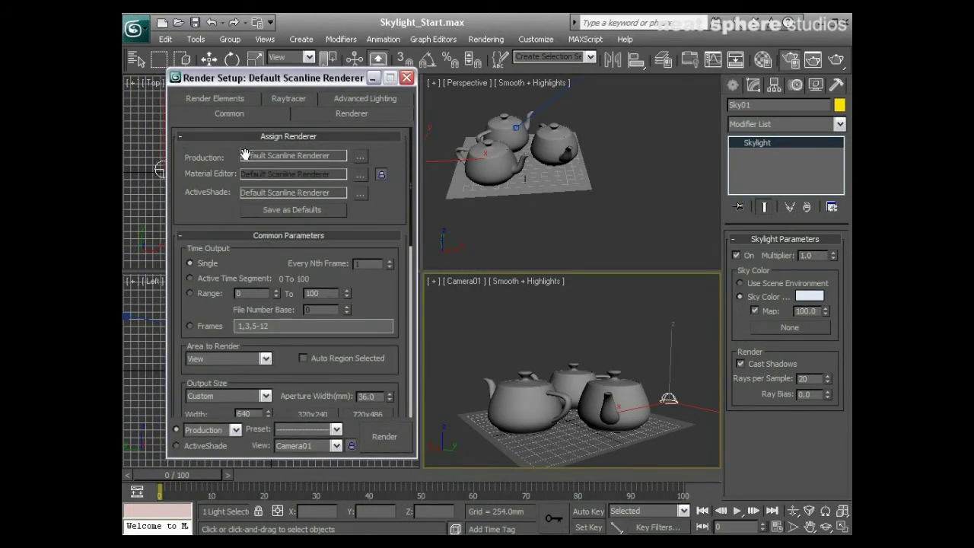
{"action": "left_click", "coordinate": [305, 137]}
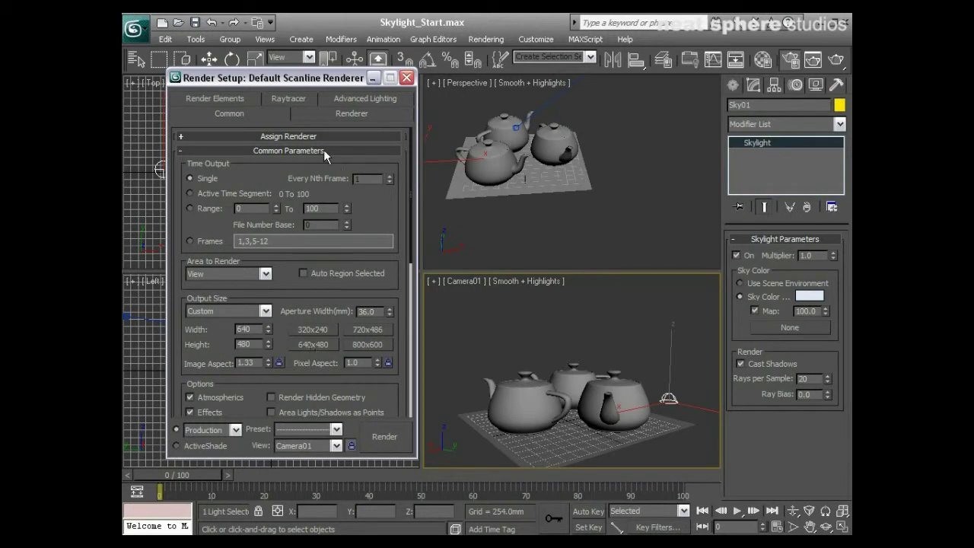
{"action": "left_click", "coordinate": [402, 444]}
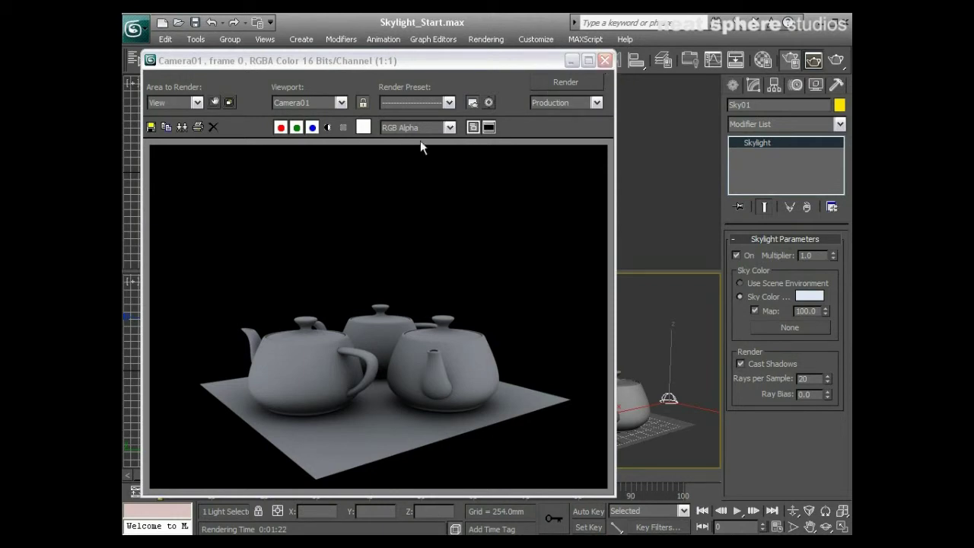
- Clone the rendered image, minimize the clone and close the original render window
{"action": "left_click", "coordinate": [182, 133]}
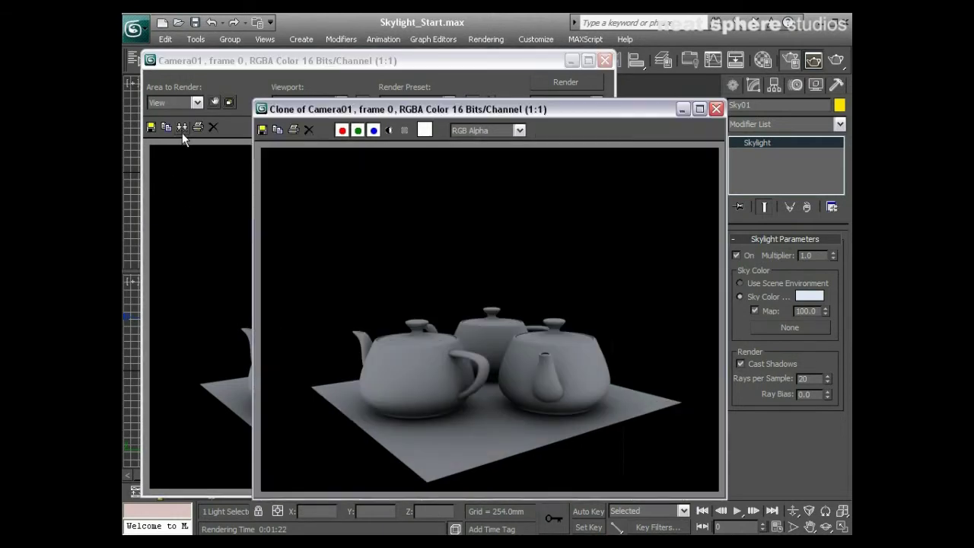
{"action": "left_click", "coordinate": [683, 109]}
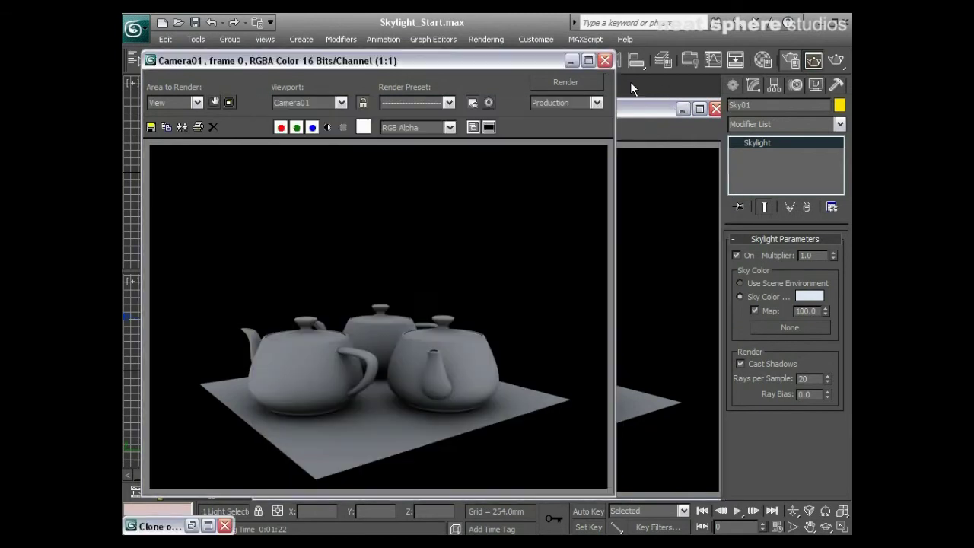
{"action": "left_click", "coordinate": [604, 60]}
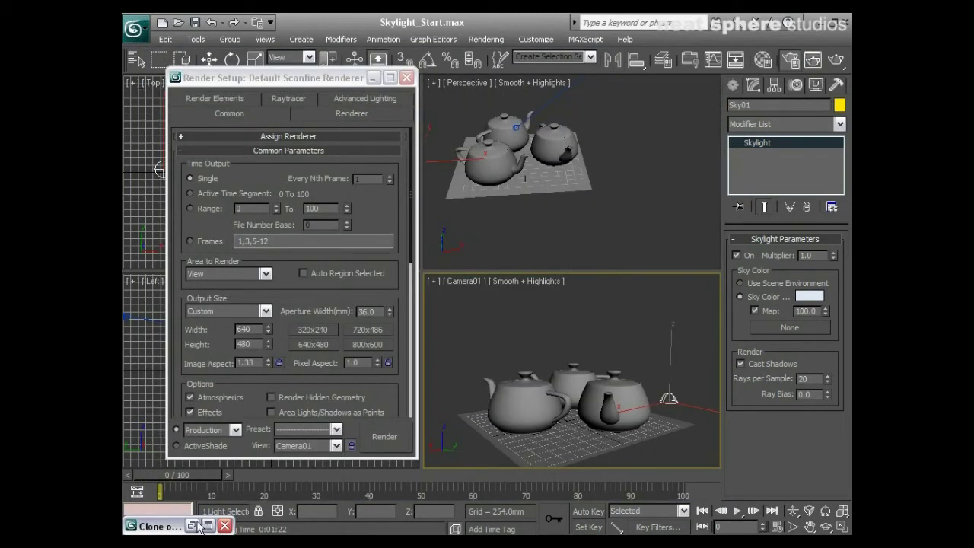
- Set the advanced lighting plug-in to Light Tracer and render the Camera01 view again
{"action": "left_click", "coordinate": [381, 100]}
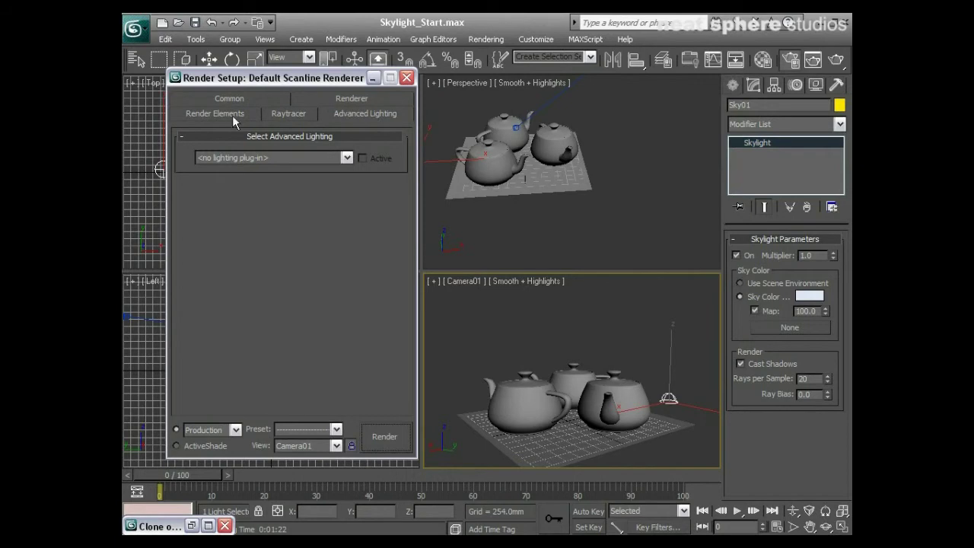
{"action": "left_click", "coordinate": [344, 158]}
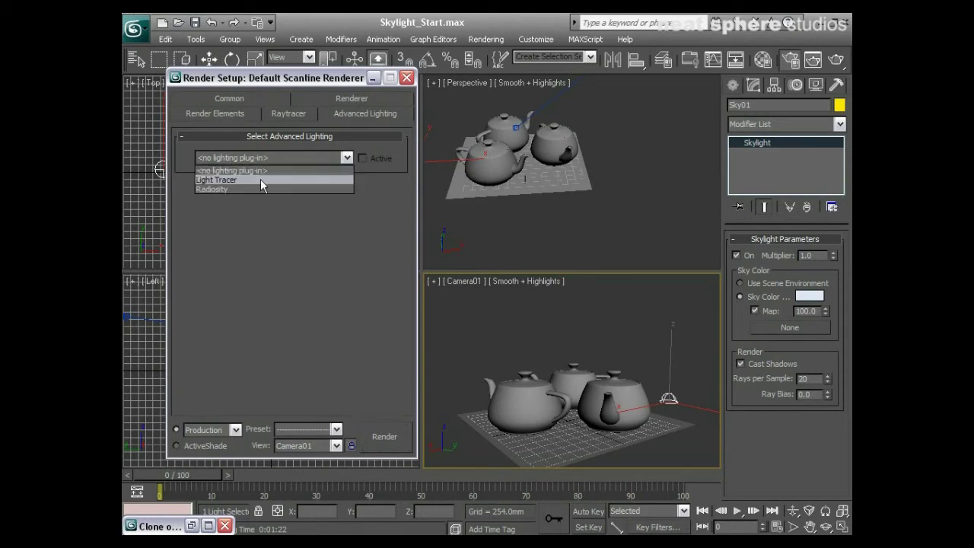
{"action": "left_click", "coordinate": [203, 182]}
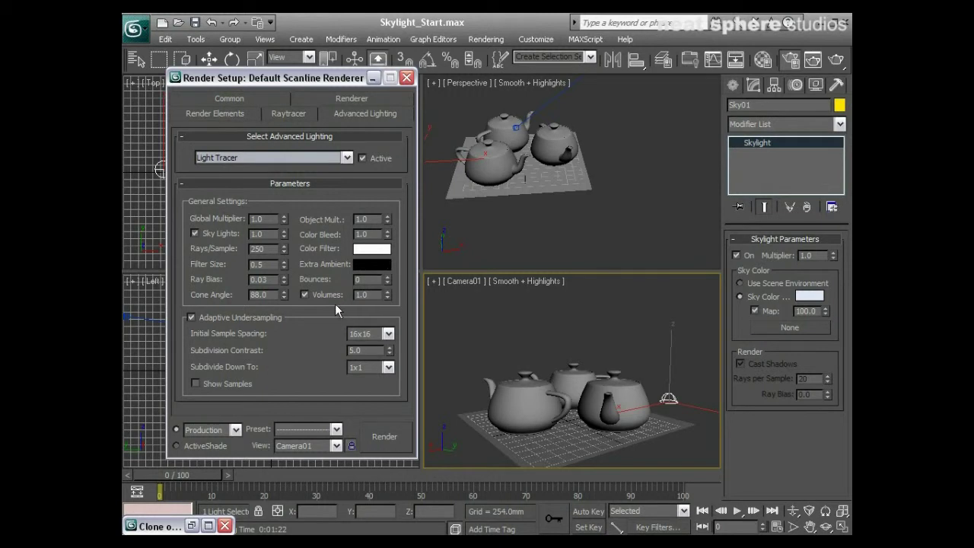
{"action": "left_click", "coordinate": [380, 440]}
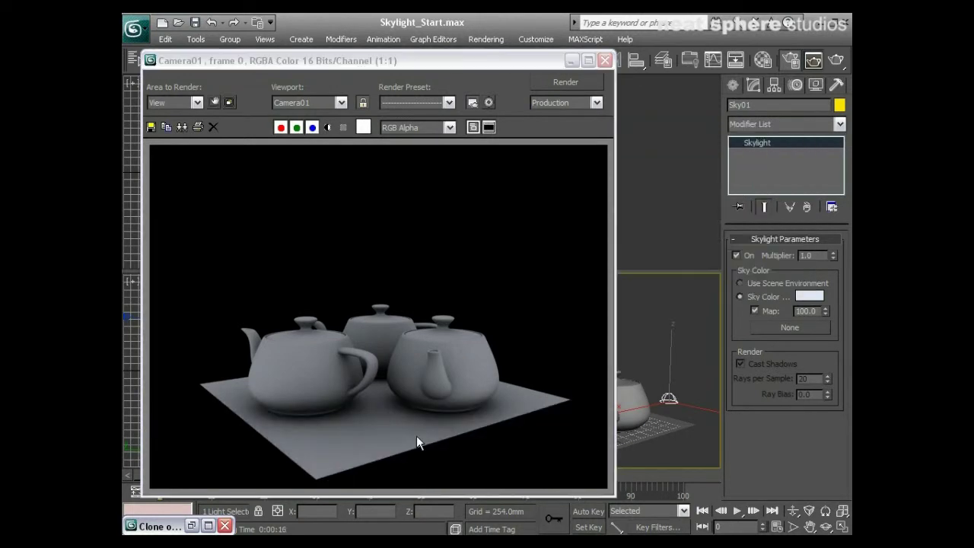
- Arrange the new Light Tracer render beside the restored clone of the earlier render and compare the shading on the teapots
{"action": "left_click_drag", "start_coordinate": [614, 499], "coordinate": [525, 381]}
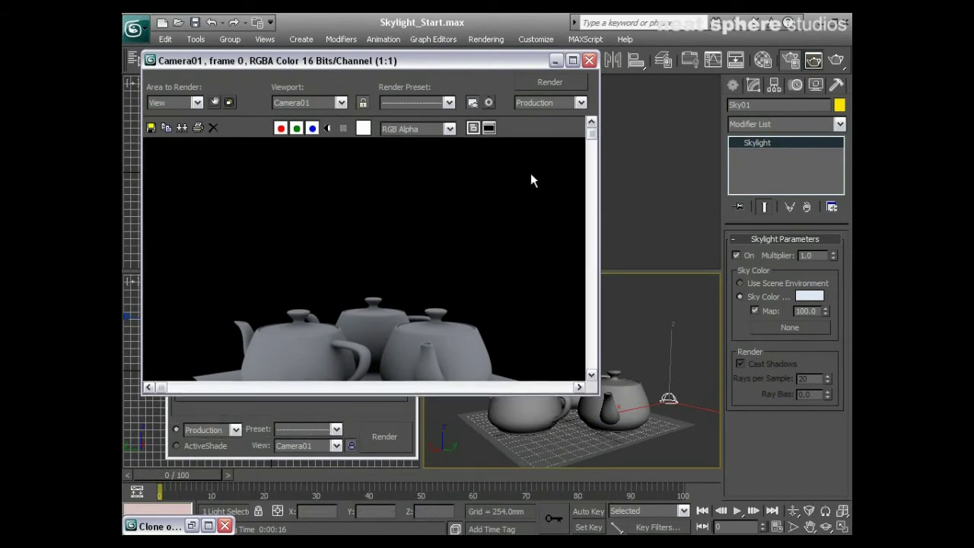
{"action": "left_click_drag", "start_coordinate": [592, 136], "coordinate": [595, 371]}
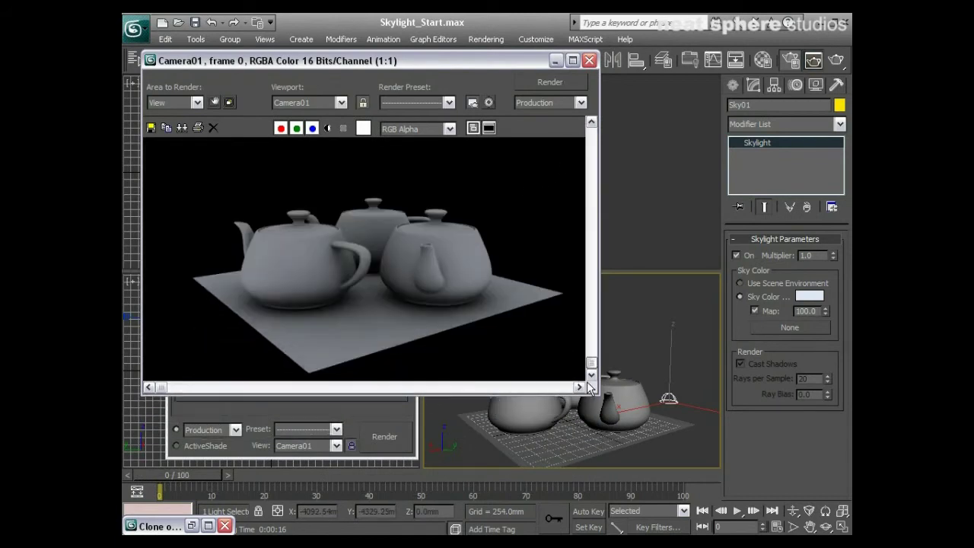
{"action": "left_click_drag", "start_coordinate": [470, 67], "coordinate": [453, 68]}
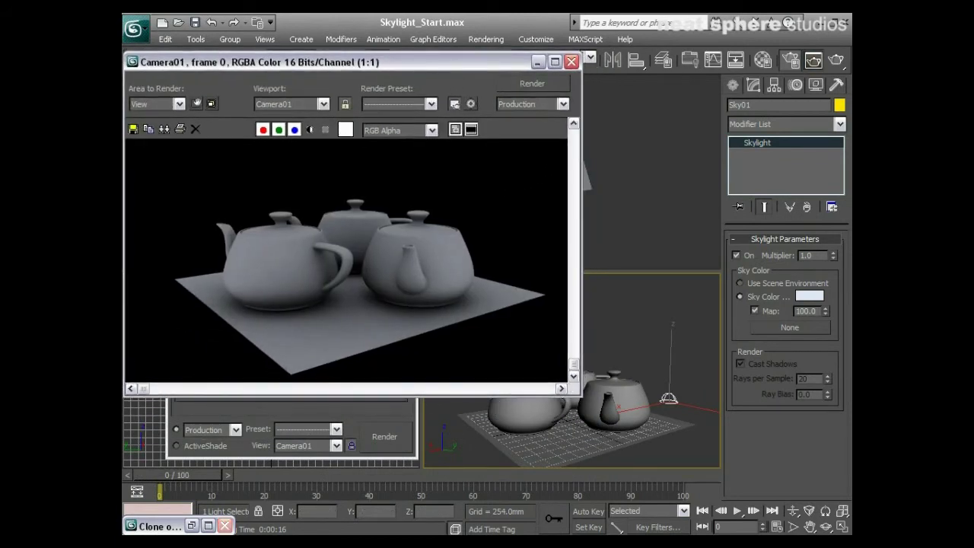
{"action": "left_click", "coordinate": [193, 527]}
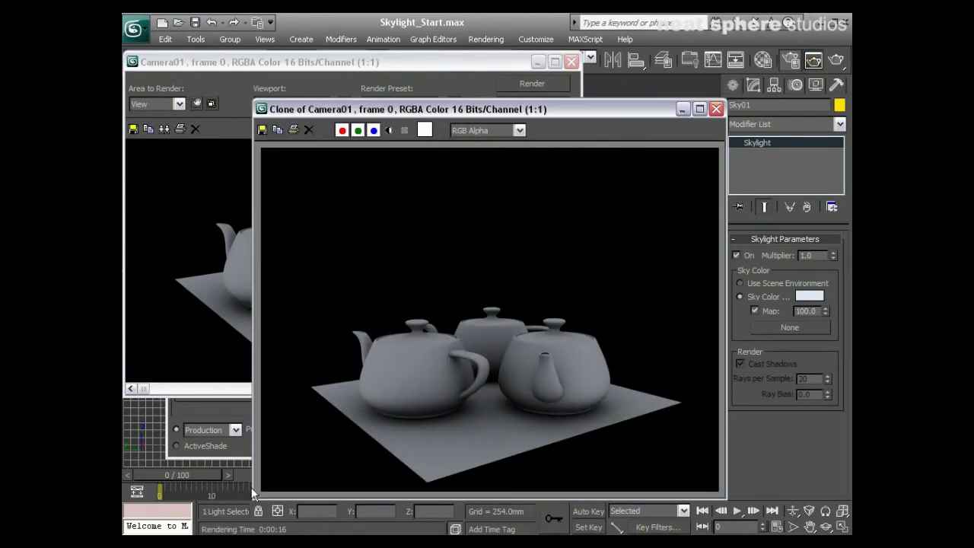
{"action": "left_click_drag", "start_coordinate": [252, 487], "coordinate": [323, 487]}
{"action": "mouse_move", "coordinate": [507, 112]}
{"action": "left_mouse_down"}
{"action": "mouse_move", "coordinate": [620, 76]}
{"action": "mouse_move", "coordinate": [599, 76]}
{"action": "left_mouse_up"}
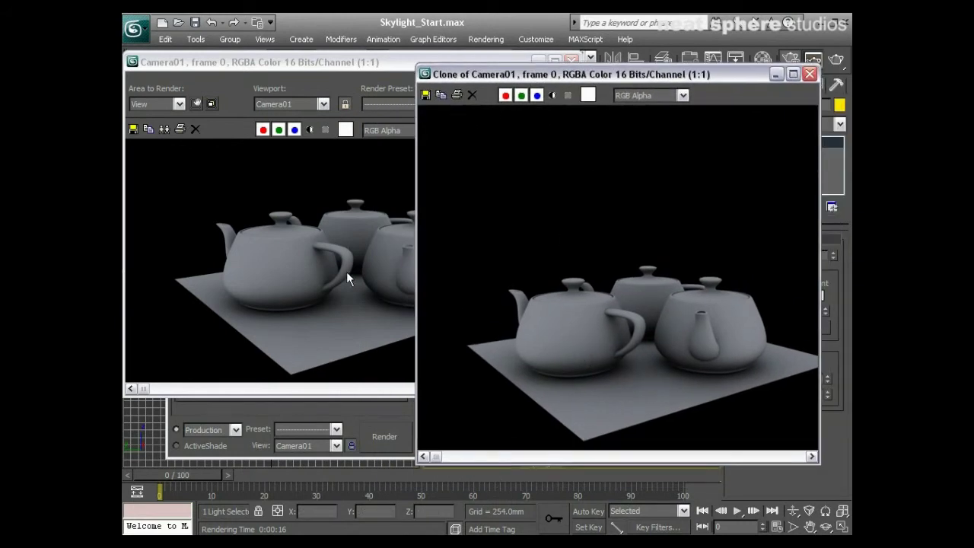
{"action": "left_click_drag", "start_coordinate": [363, 64], "coordinate": [332, 70]}
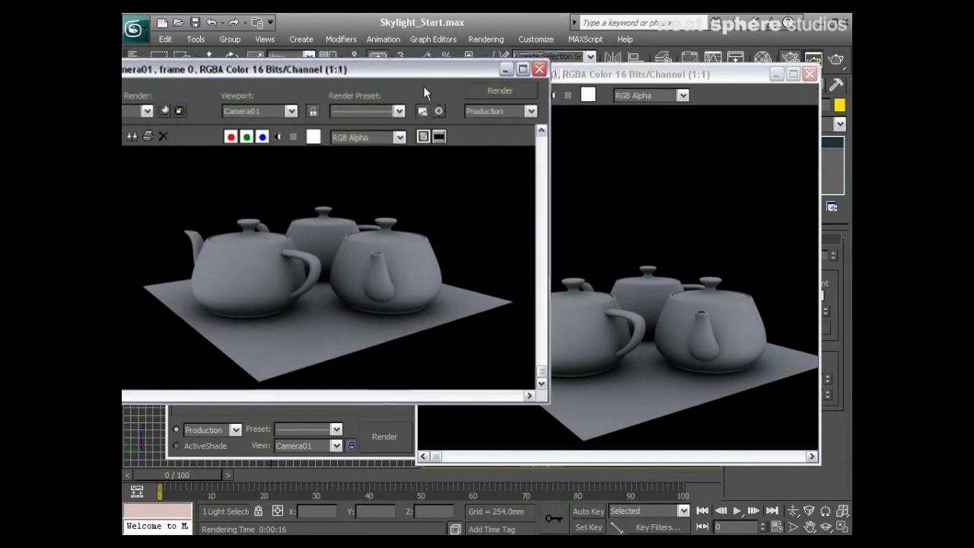
{"action": "left_click", "coordinate": [584, 77]}
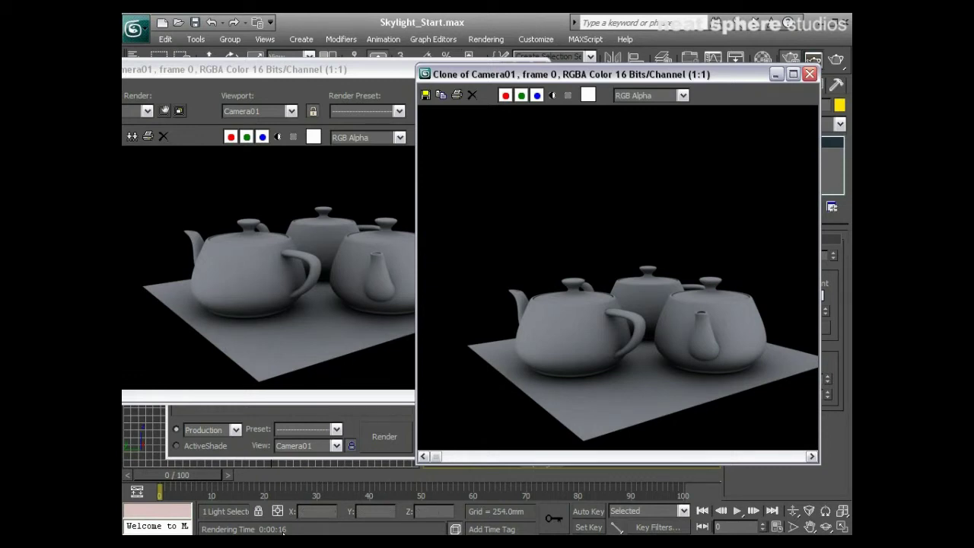
- Close the cloned render and the Camera01 render window
{"action": "left_click_drag", "start_coordinate": [689, 74], "coordinate": [508, 127]}
{"action": "left_click", "coordinate": [629, 128]}
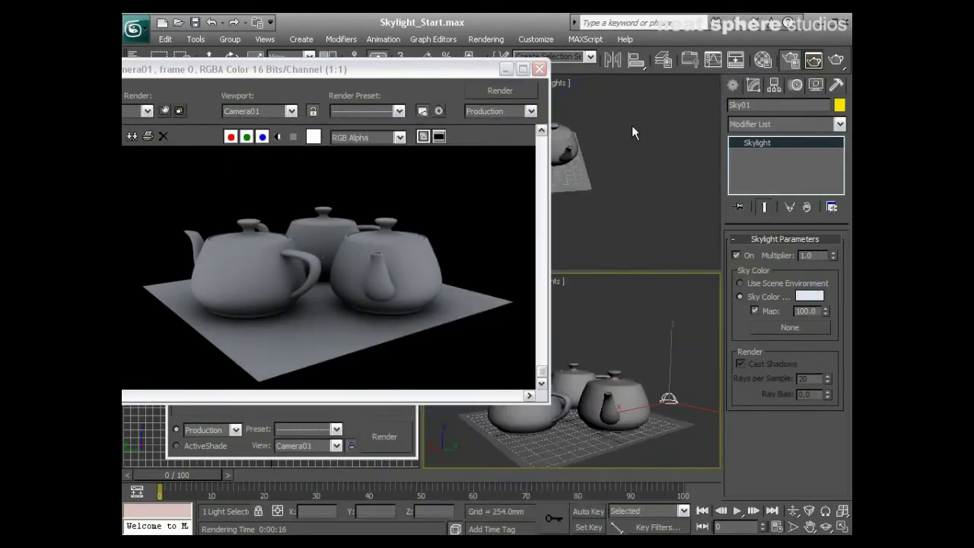
{"action": "left_click_drag", "start_coordinate": [448, 74], "coordinate": [635, 122]}
{"action": "left_click", "coordinate": [726, 119]}
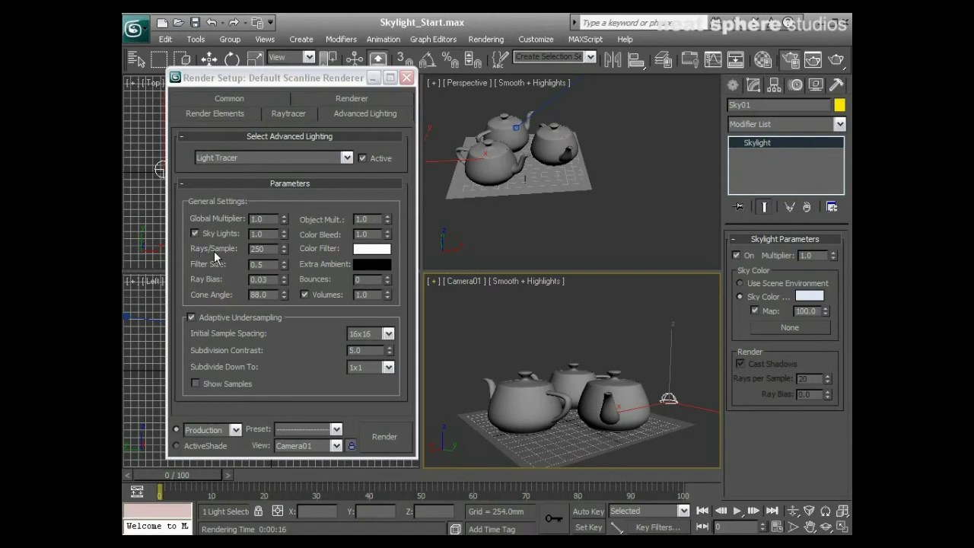
- Set the Light Tracer's Rays/Sample to 125 and its Filter Size to 2.5
{"action": "double_click", "coordinate": [267, 249]}
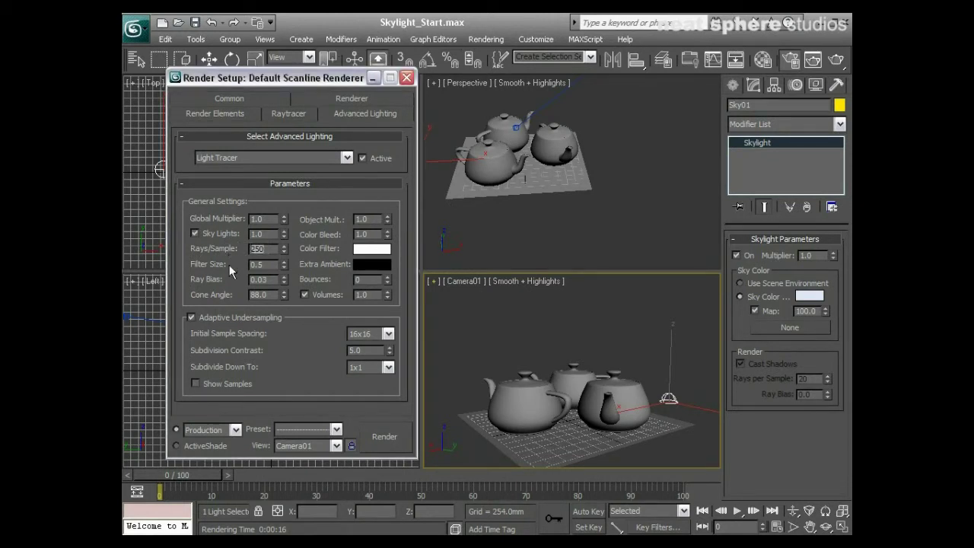
{"action": "type", "text": "125"}
{"action": "key", "text": "Return"}
{"action": "double_click", "coordinate": [260, 265]}
{"action": "type", "text": "2.5"}
- Render the Camera01 view with the current Light Tracer settings, review it, and close the render window and render setup
{"action": "left_click", "coordinate": [385, 437]}
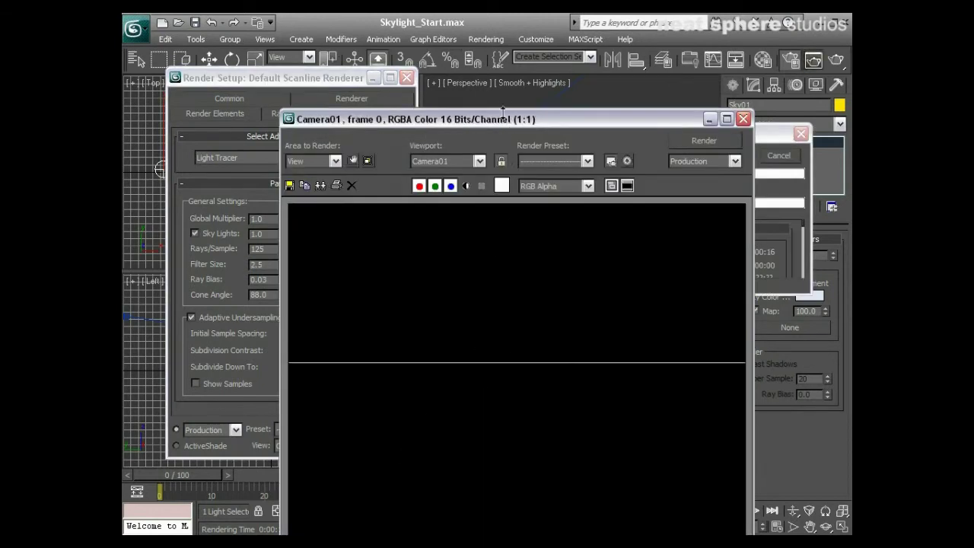
{"action": "left_click_drag", "start_coordinate": [502, 114], "coordinate": [431, 95]}
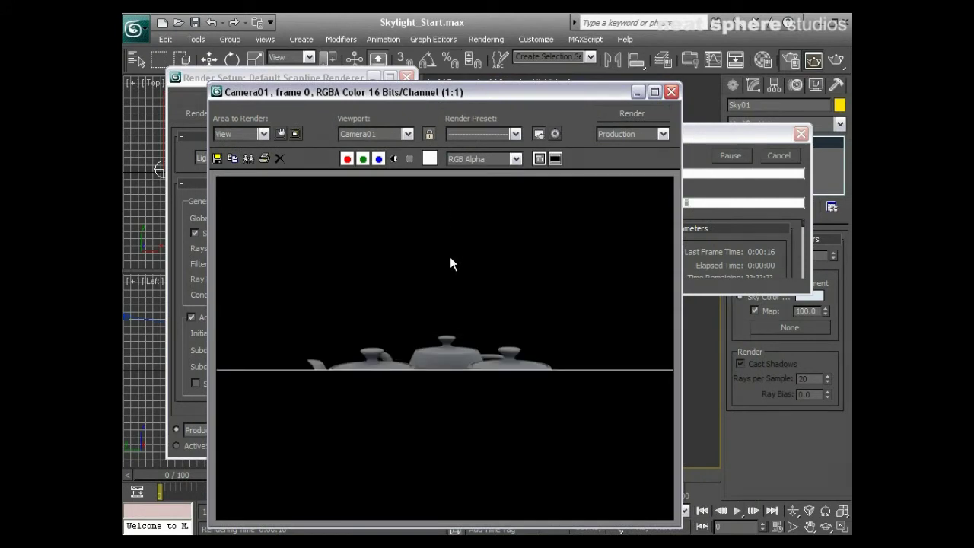
{"action": "left_click_drag", "start_coordinate": [449, 97], "coordinate": [422, 76]}
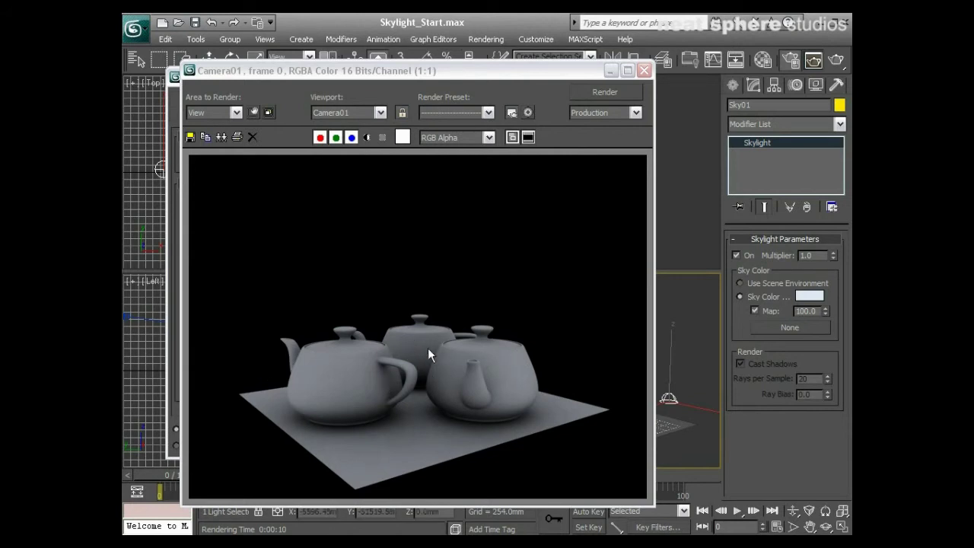
{"action": "left_click", "coordinate": [644, 70]}
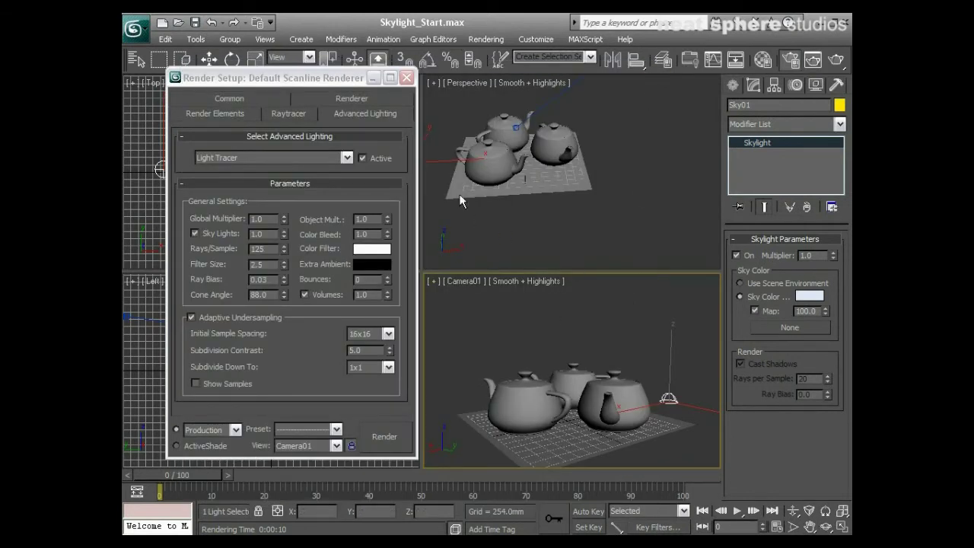
{"action": "left_click", "coordinate": [407, 77]}
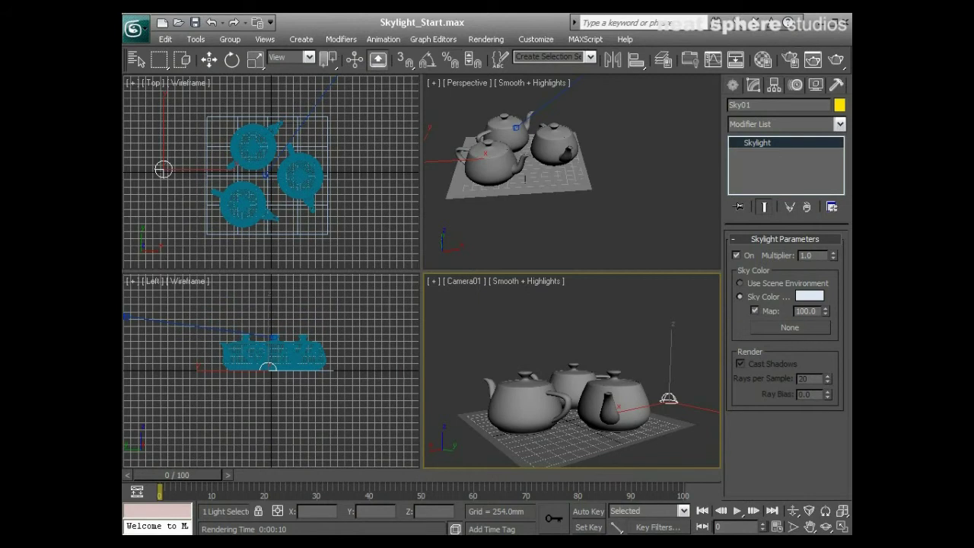
- Orbit Camera01 to view the teapots from a different, higher angle, render that view and close the render window
{"action": "left_click", "coordinate": [826, 527]}
{"action": "left_click_drag", "start_coordinate": [628, 364], "coordinate": [441, 387]}
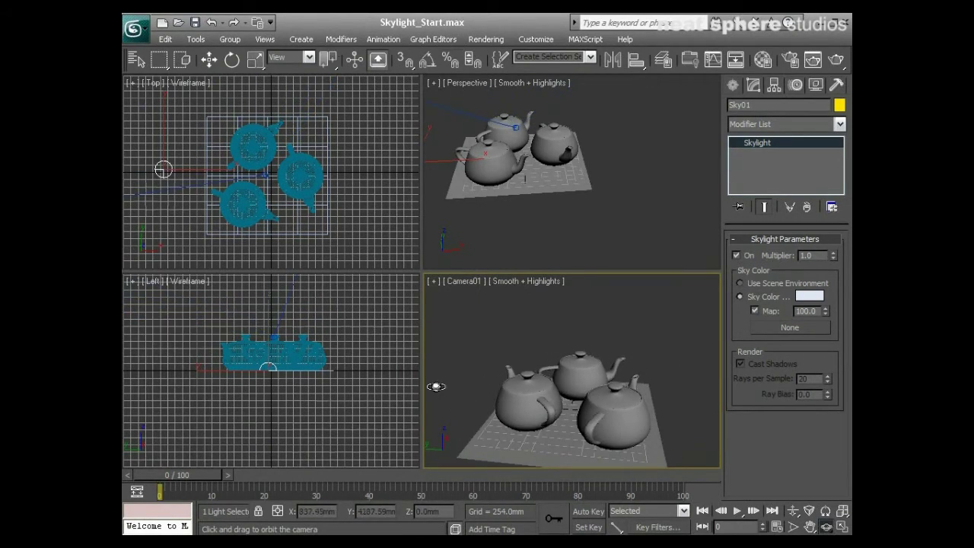
{"action": "left_click", "coordinate": [835, 70]}
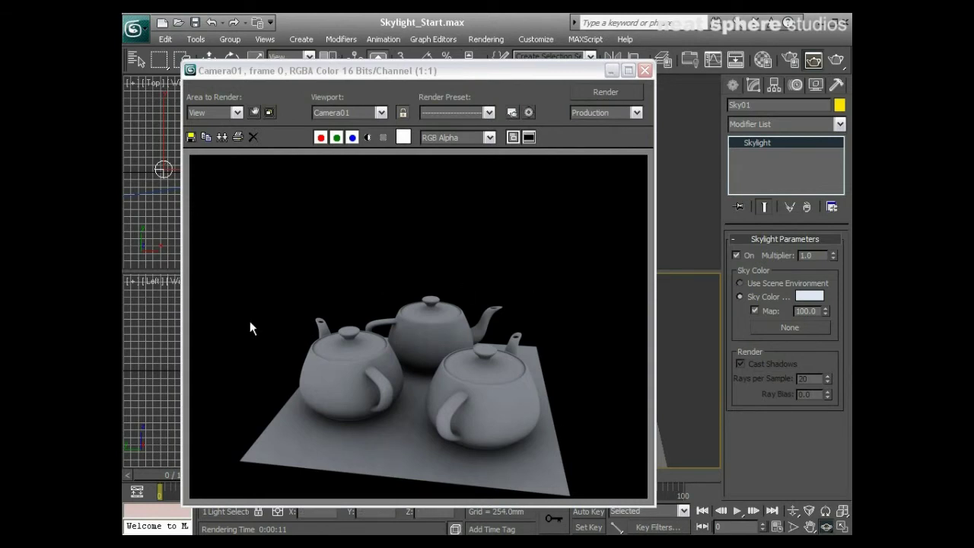
{"action": "left_click", "coordinate": [645, 71]}
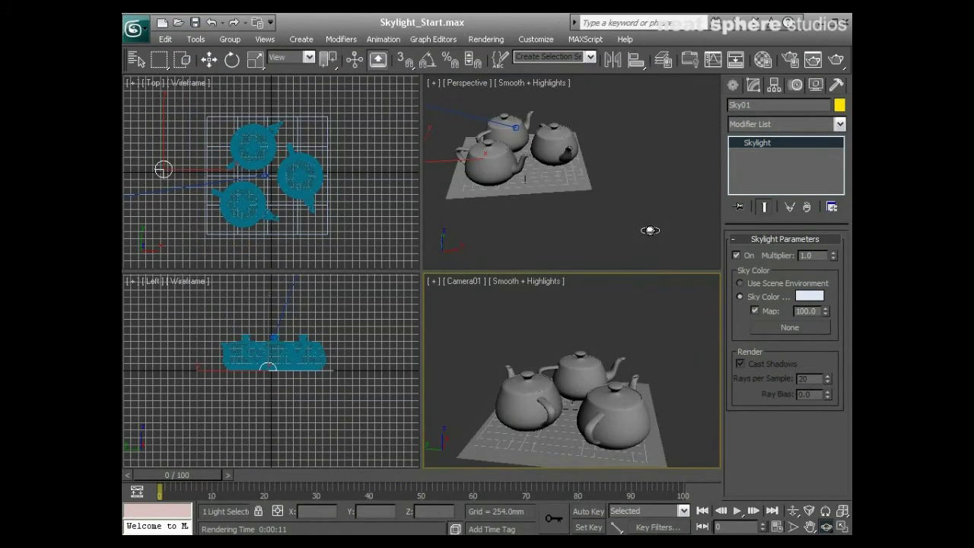
- Select the three teapots in the Left view and assign the blue 01 - Default material to them
{"action": "left_click", "coordinate": [340, 351]}
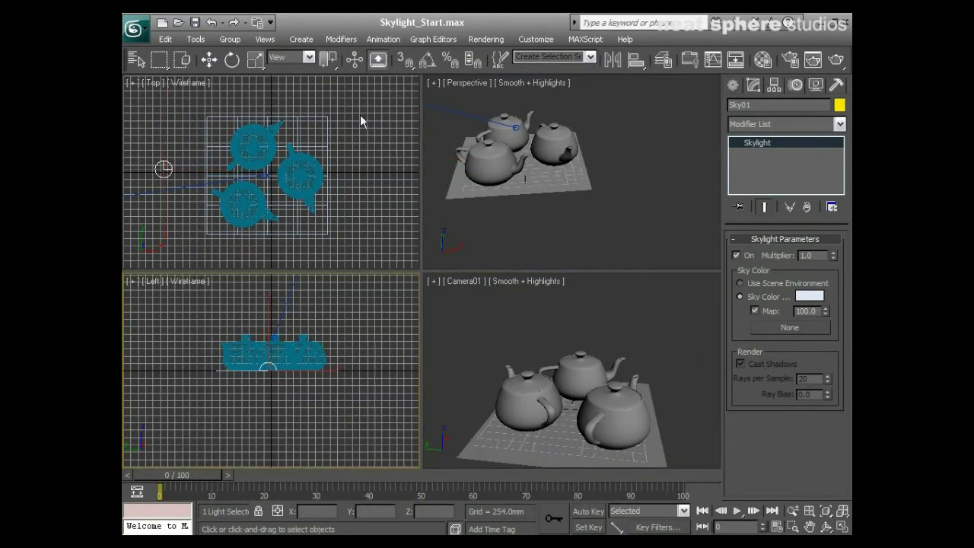
{"action": "left_click_drag", "start_coordinate": [281, 70], "coordinate": [429, 69]}
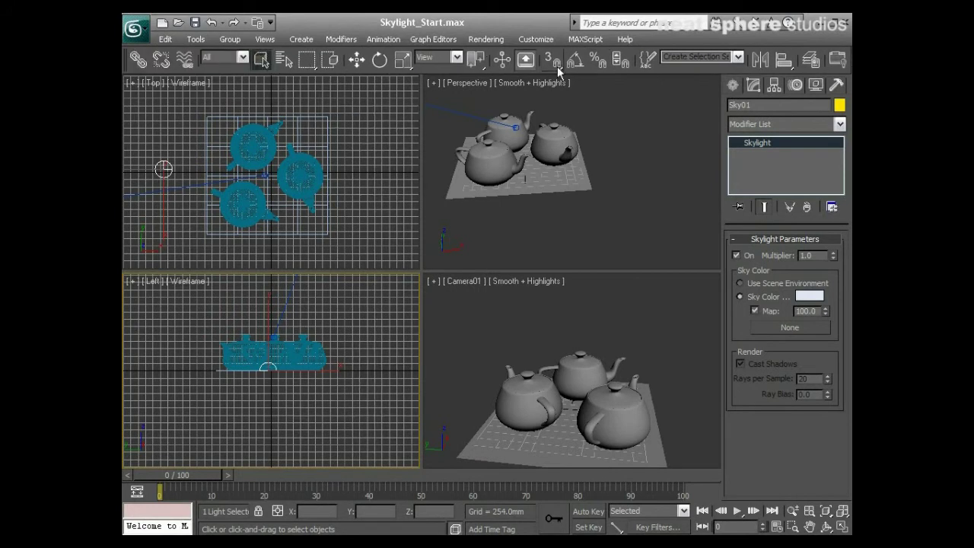
{"action": "left_click", "coordinate": [261, 59]}
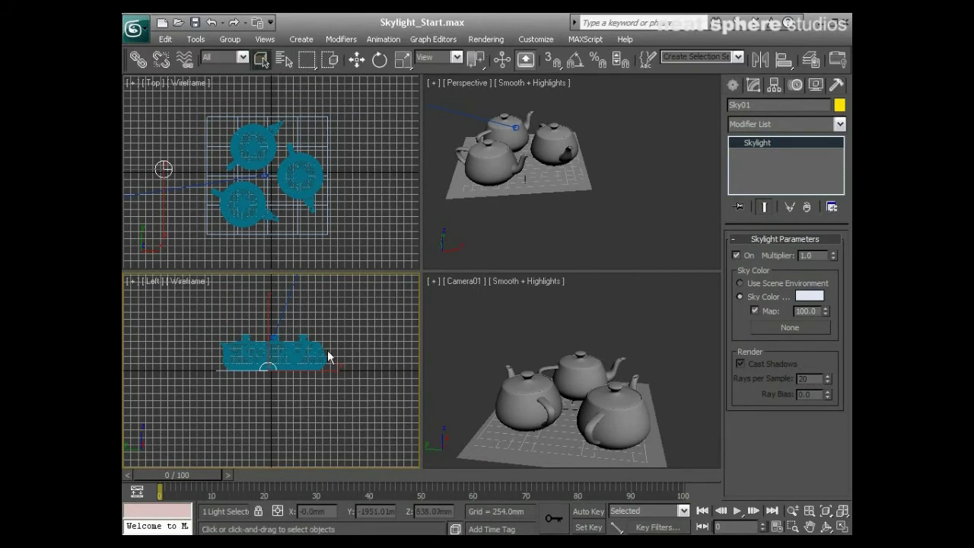
{"action": "left_click", "coordinate": [232, 360]}
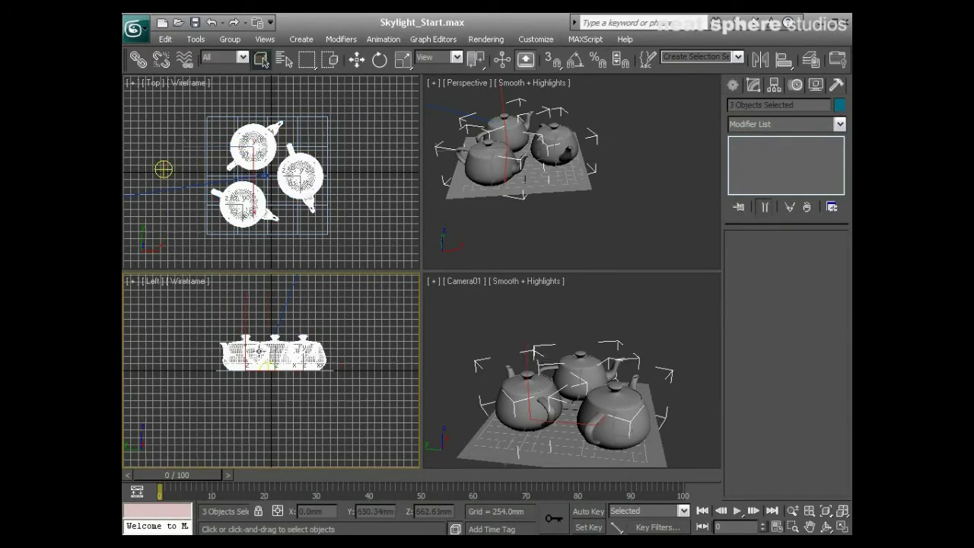
{"action": "left_click_drag", "start_coordinate": [814, 61], "coordinate": [667, 64]}
{"action": "left_click", "coordinate": [763, 60]}
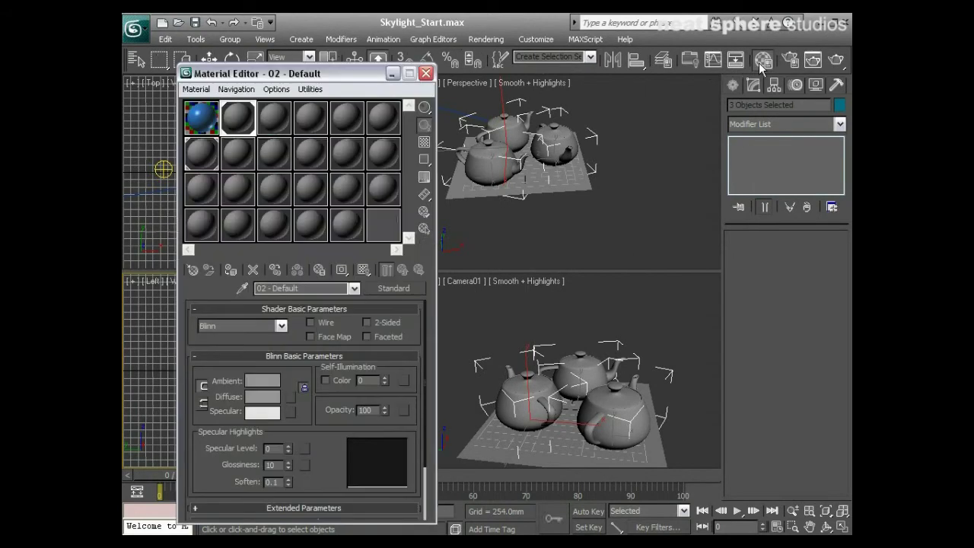
{"action": "left_click", "coordinate": [197, 124]}
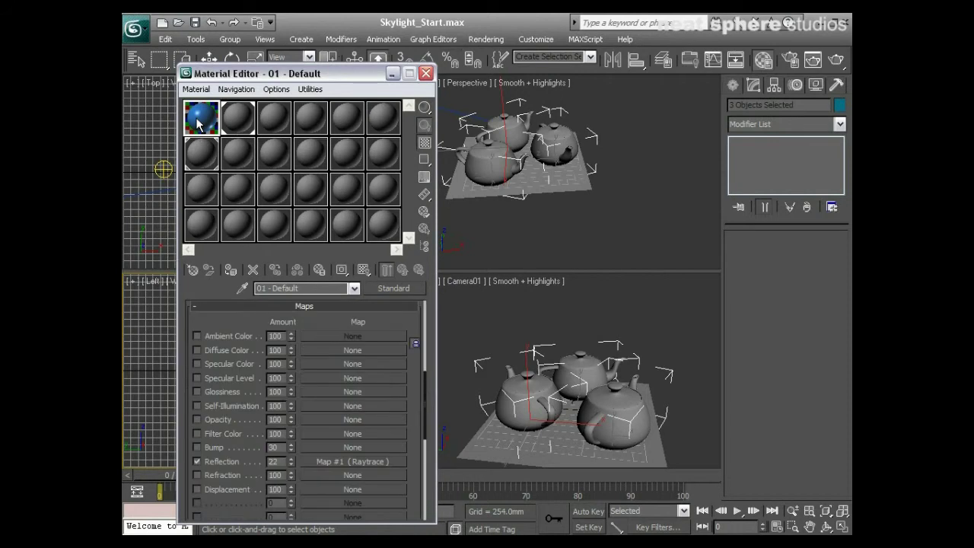
{"action": "left_click", "coordinate": [231, 271]}
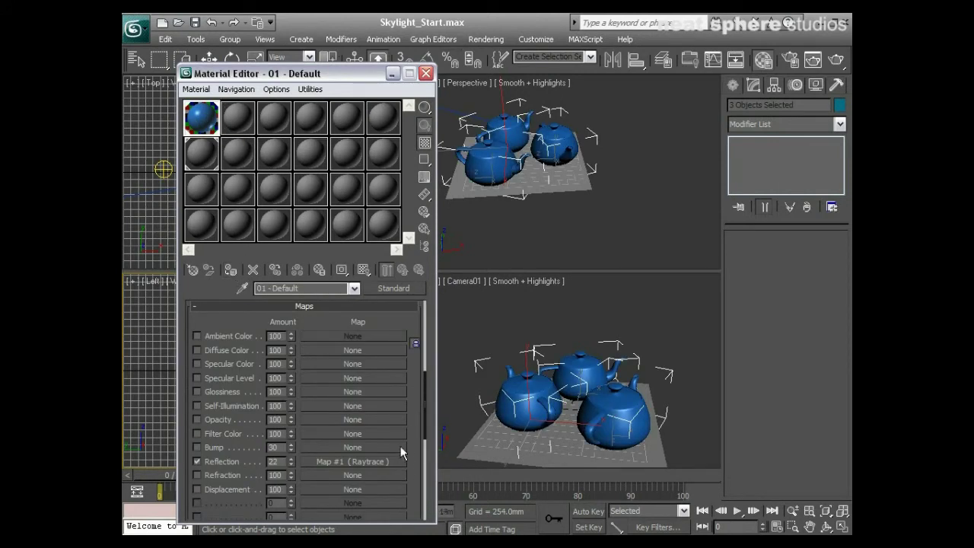
- Review the blue material's specular settings and its Raytrace reflection map, and close the Material Editor
{"action": "left_click_drag", "start_coordinate": [414, 327], "coordinate": [396, 531]}
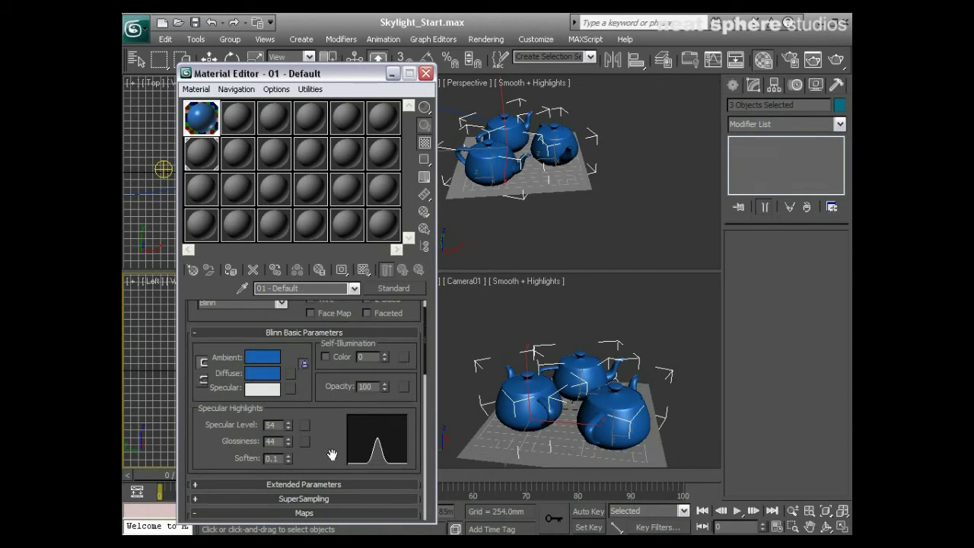
{"action": "left_click_drag", "start_coordinate": [333, 457], "coordinate": [369, 262]}
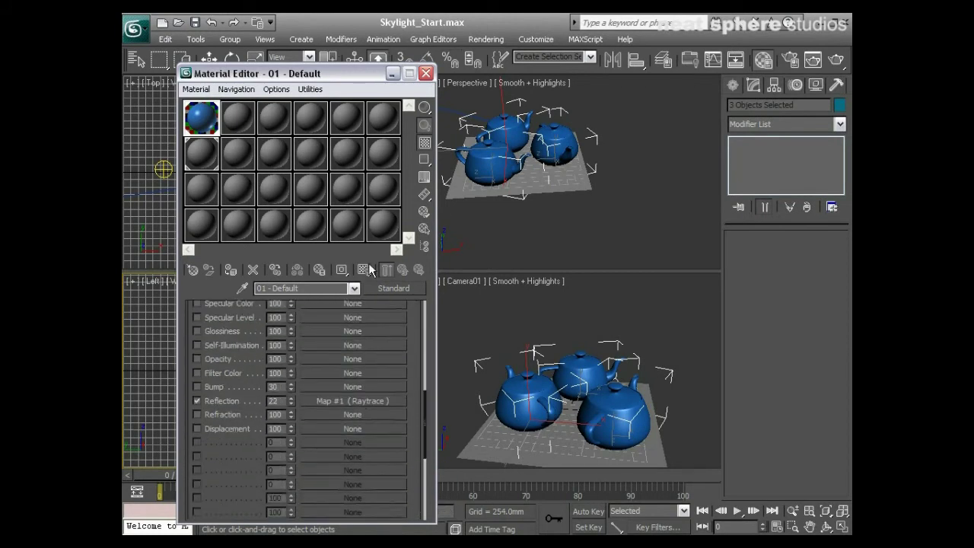
{"action": "left_click", "coordinate": [324, 401]}
{"action": "mouse_move", "coordinate": [329, 418]}
{"action": "left_mouse_down"}
{"action": "mouse_move", "coordinate": [337, 404]}
{"action": "mouse_move", "coordinate": [331, 346]}
{"action": "mouse_move", "coordinate": [333, 404]}
{"action": "left_mouse_up"}
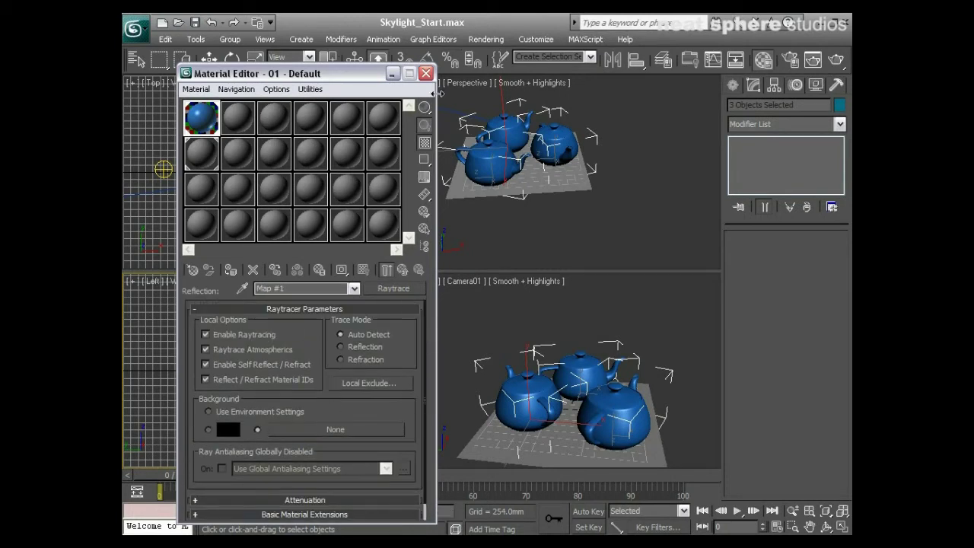
{"action": "left_click", "coordinate": [426, 74]}
- Reframe Camera01 as a low close-up of the blue teapots, render the view and close the render window
{"action": "left_click", "coordinate": [545, 329]}
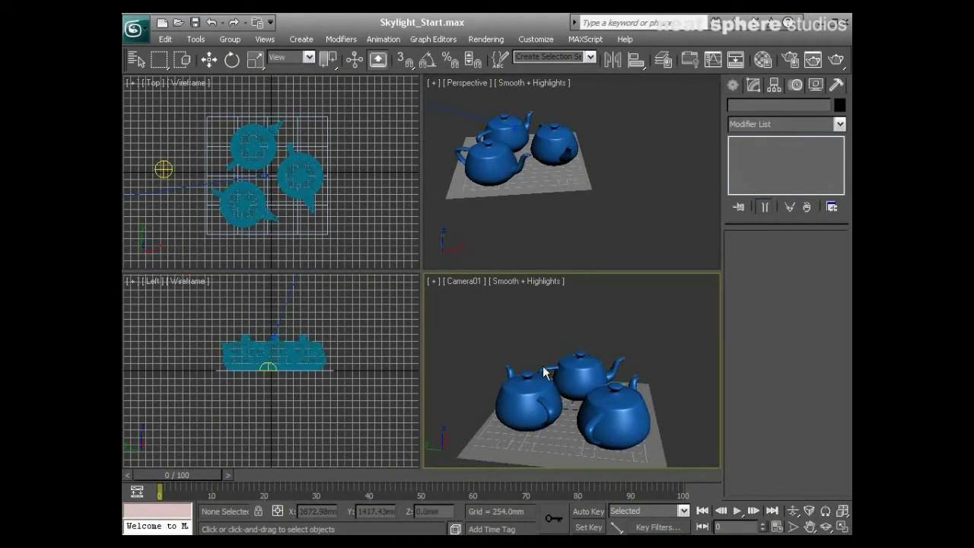
{"action": "left_click", "coordinate": [827, 527]}
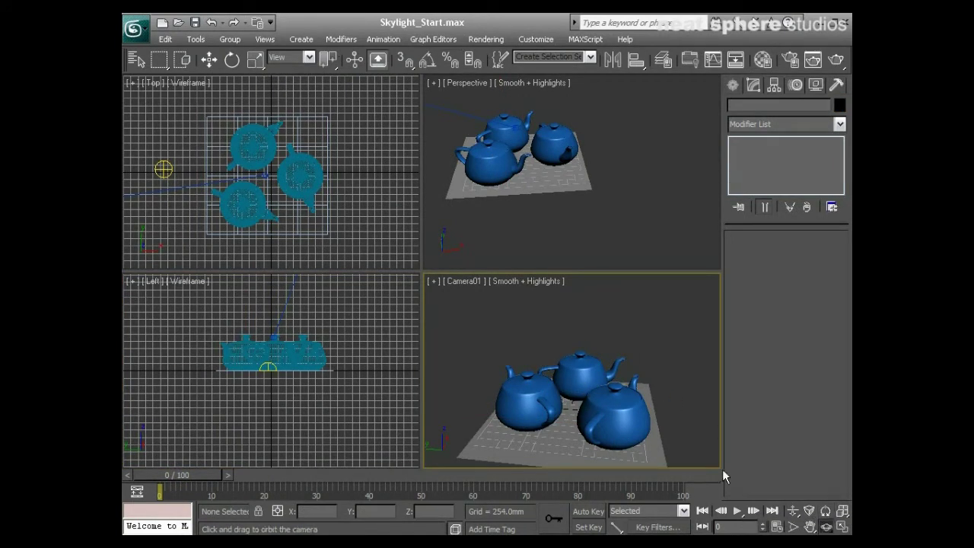
{"action": "left_click_drag", "start_coordinate": [599, 421], "coordinate": [613, 392]}
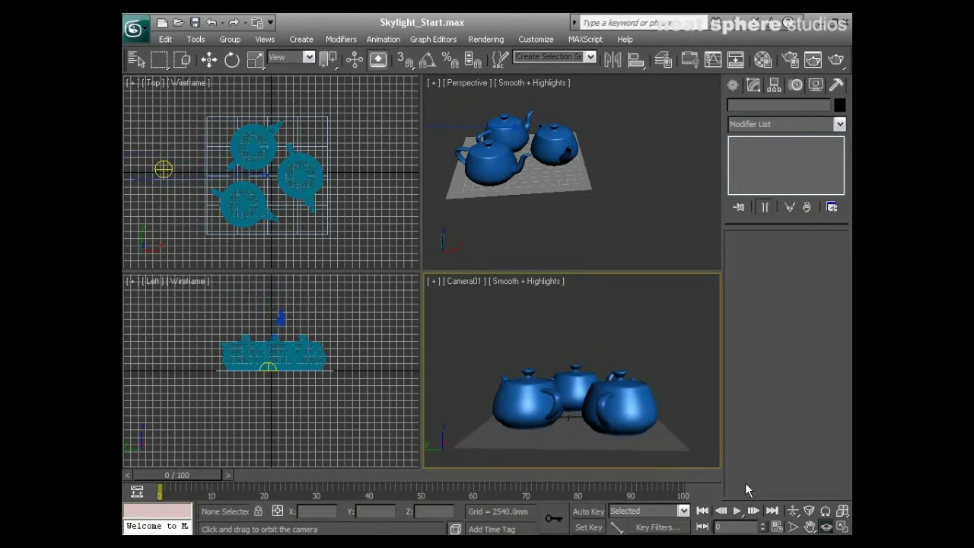
{"action": "left_click", "coordinate": [794, 512]}
{"action": "left_click_drag", "start_coordinate": [662, 432], "coordinate": [664, 409]}
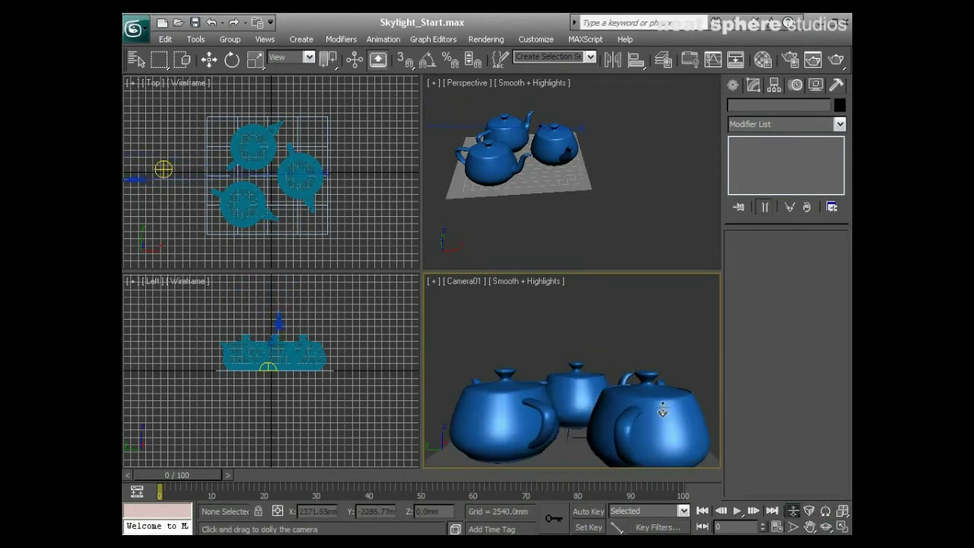
{"action": "left_click", "coordinate": [810, 527]}
{"action": "left_click_drag", "start_coordinate": [609, 426], "coordinate": [619, 401]}
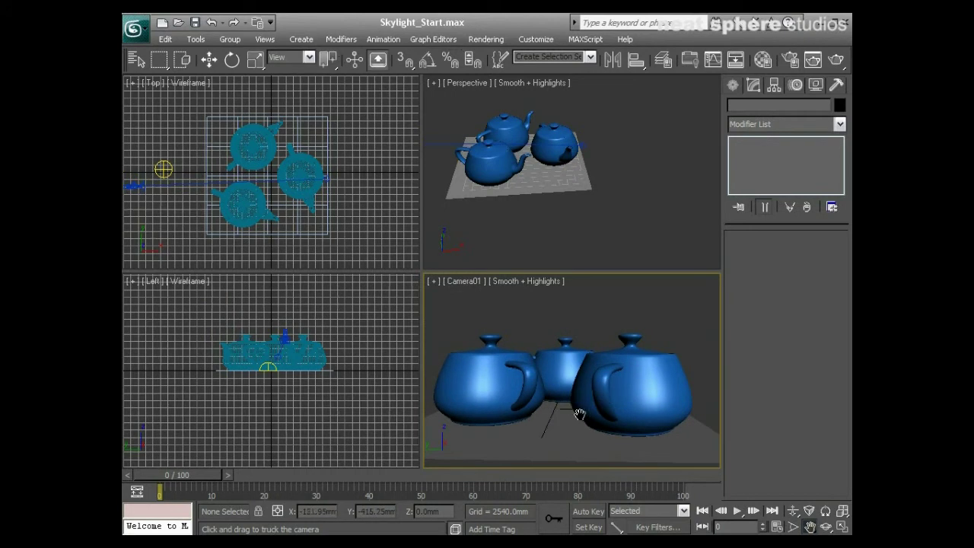
{"action": "left_click", "coordinate": [813, 59]}
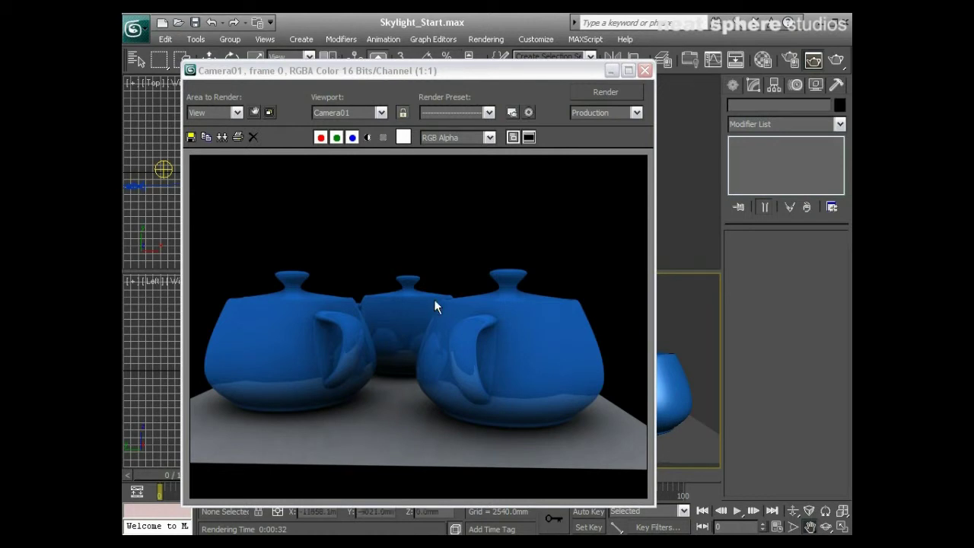
{"action": "left_click", "coordinate": [647, 75]}
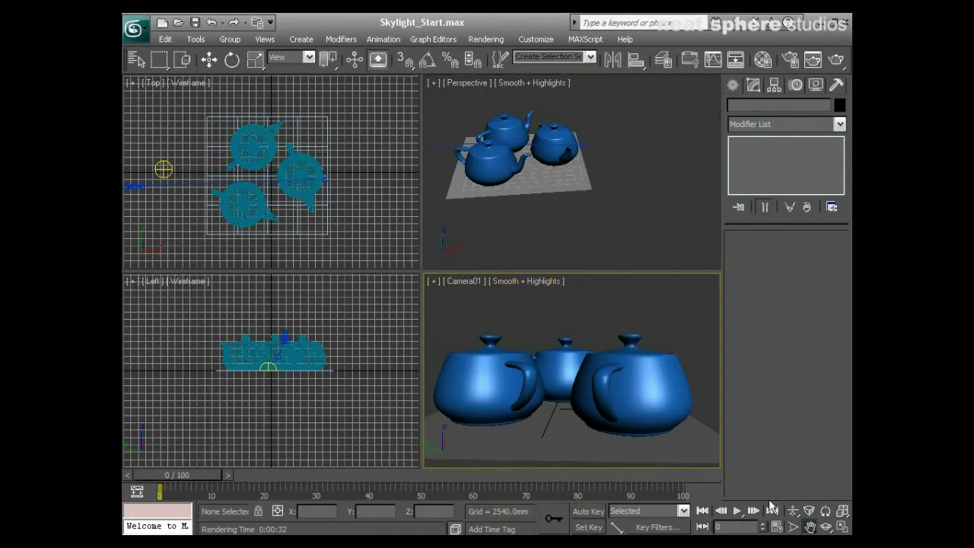
- Pull Camera01 back and orbit it to a higher view showing all three teapots and the ground plane
{"action": "left_click", "coordinate": [792, 512]}
{"action": "left_click_drag", "start_coordinate": [601, 326], "coordinate": [653, 381]}
{"action": "left_click", "coordinate": [826, 526]}
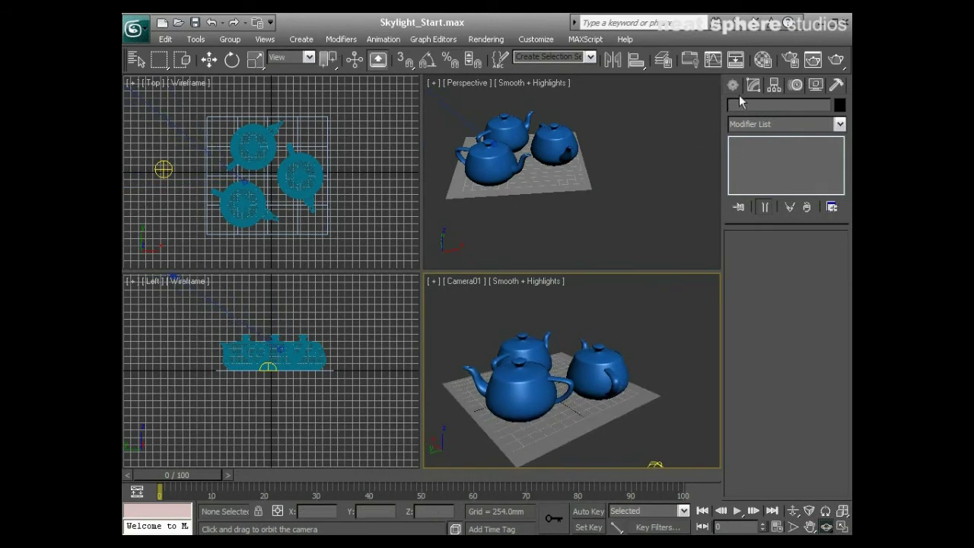
- Set the Light Tracer to 150 rays per sample, a filter size of 2.0 and 1 bounce
{"action": "left_click", "coordinate": [791, 58]}
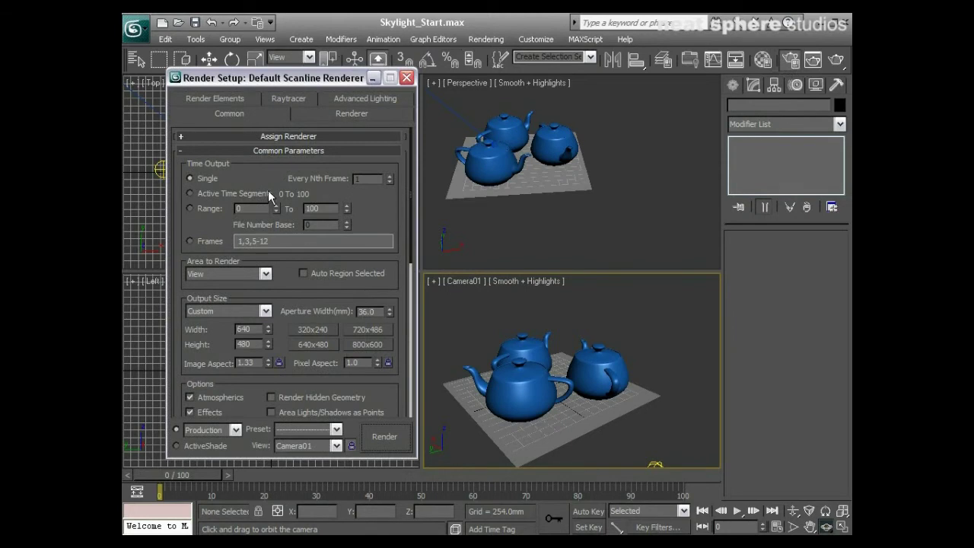
{"action": "left_click", "coordinate": [340, 102]}
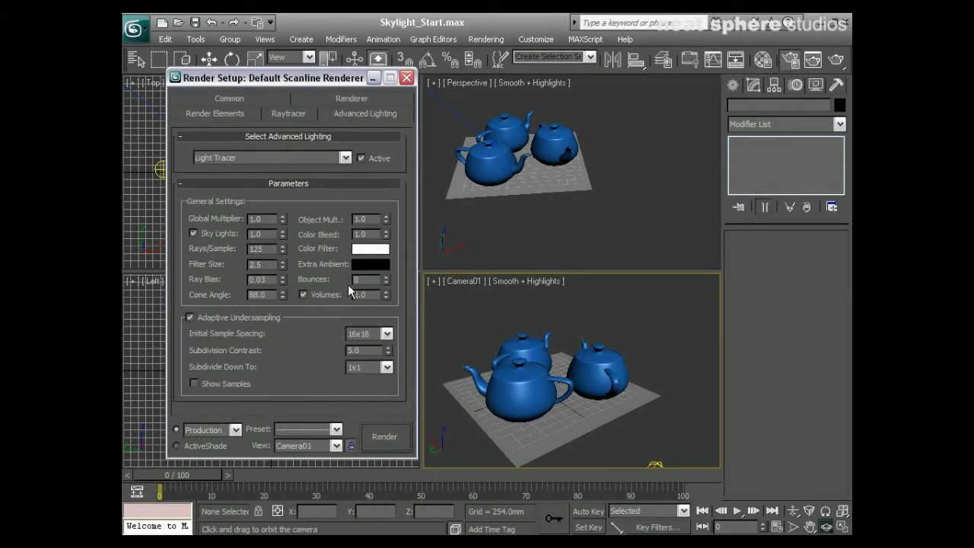
{"action": "left_click_drag", "start_coordinate": [263, 264], "coordinate": [248, 264]}
{"action": "type", "text": "150"}
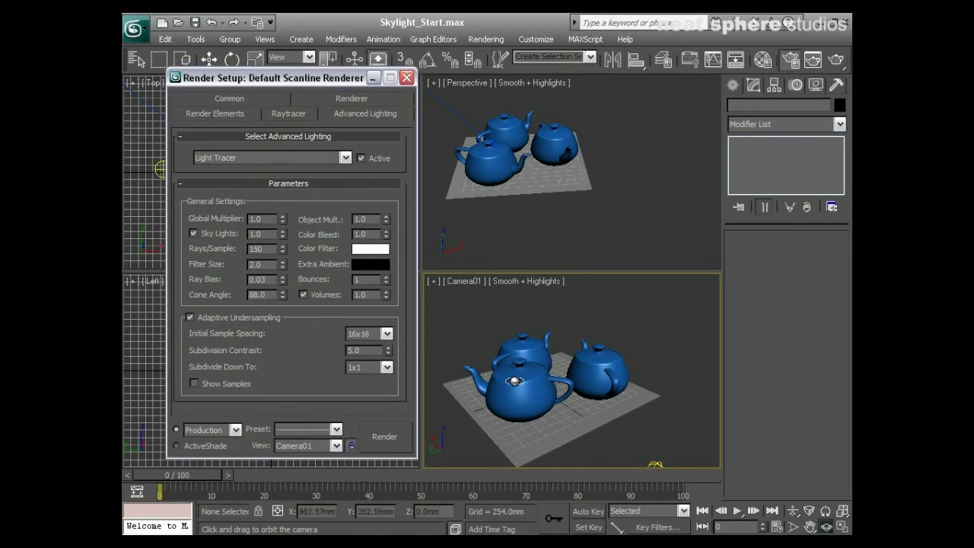
- Orbit and dolly Camera01 into a low close-up of the teapots, render the view and close the render window
{"action": "left_click_drag", "start_coordinate": [529, 440], "coordinate": [496, 407]}
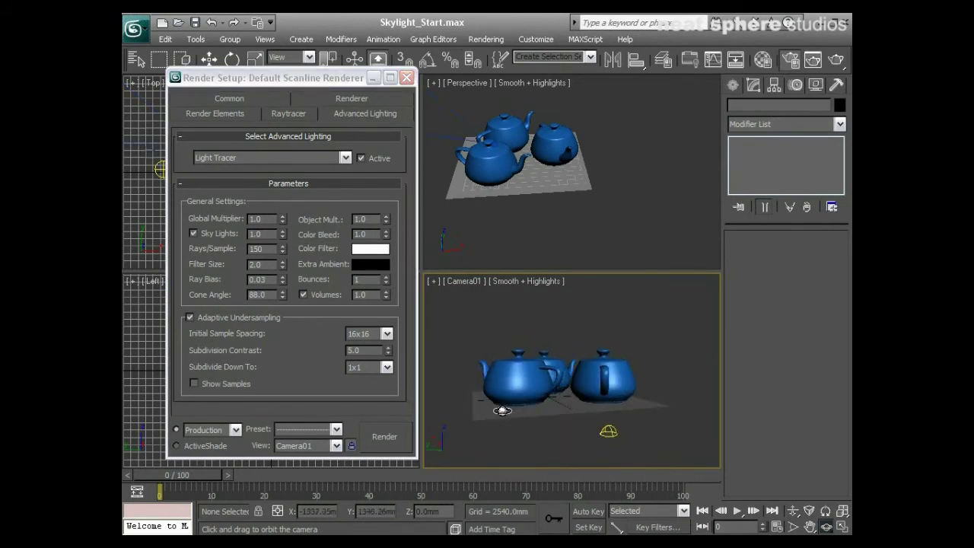
{"action": "left_click", "coordinate": [793, 510]}
{"action": "left_click_drag", "start_coordinate": [670, 450], "coordinate": [662, 421]}
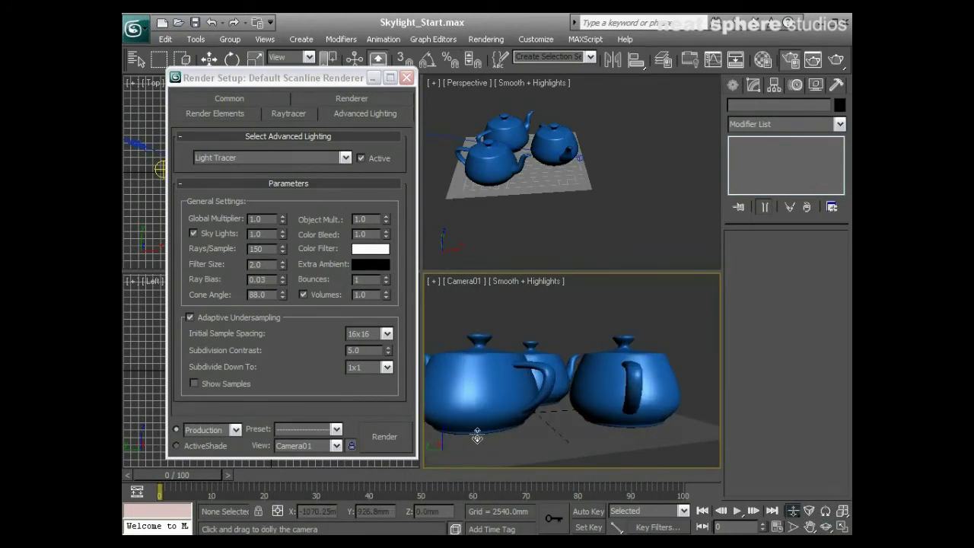
{"action": "left_click", "coordinate": [391, 437]}
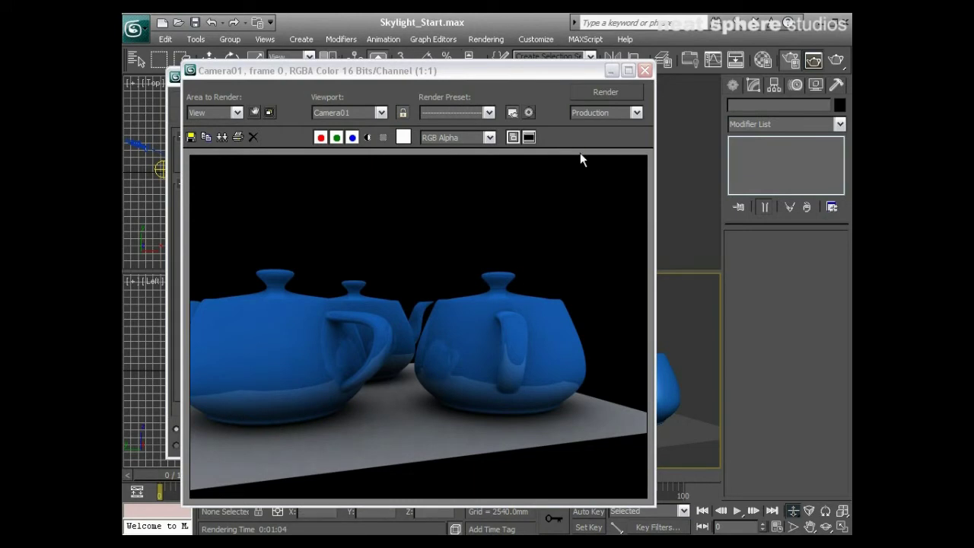
{"action": "left_click", "coordinate": [645, 70]}
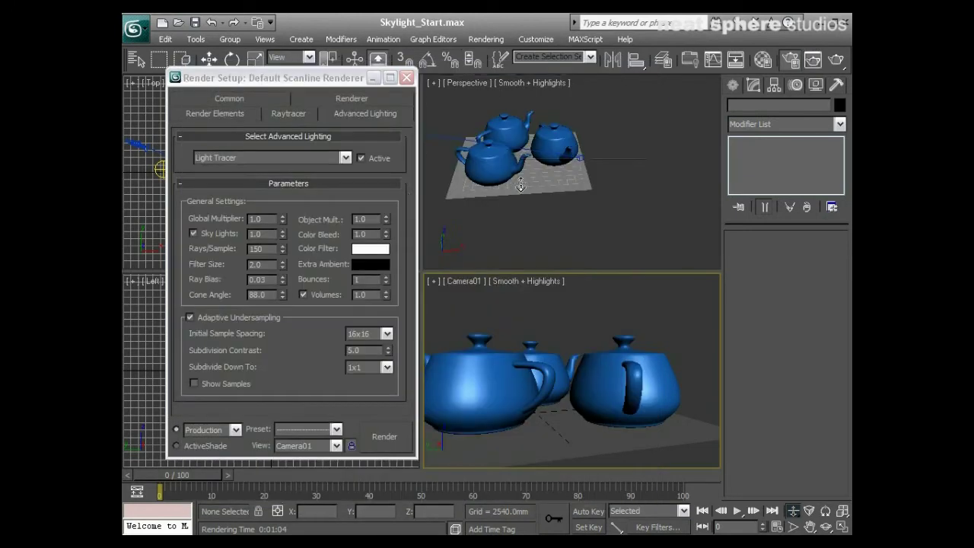
- Minimize Render Setup, pull Camera01 back to a higher view, and maximize the Perspective viewport
{"action": "left_click", "coordinate": [373, 78]}
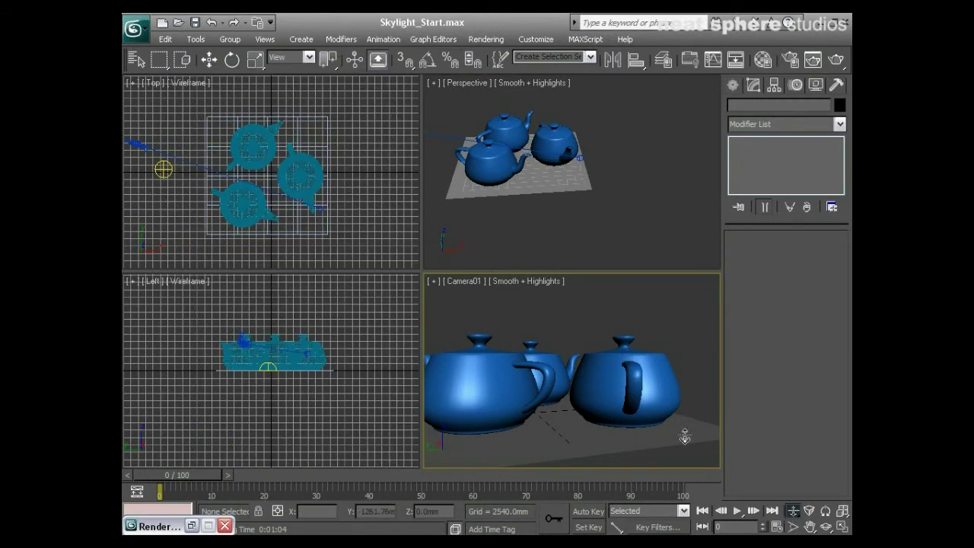
{"action": "left_click_drag", "start_coordinate": [637, 315], "coordinate": [644, 419]}
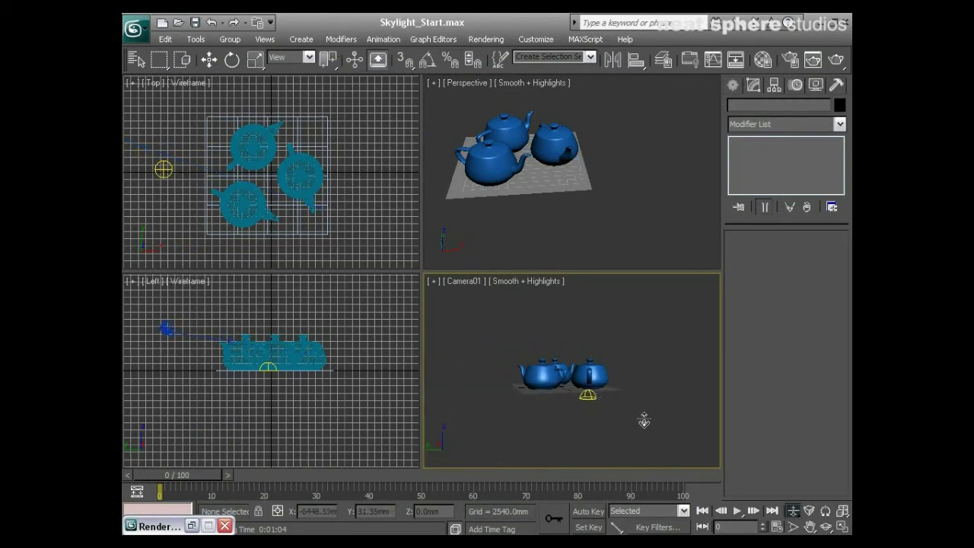
{"action": "left_click_drag", "start_coordinate": [557, 373], "coordinate": [583, 385]}
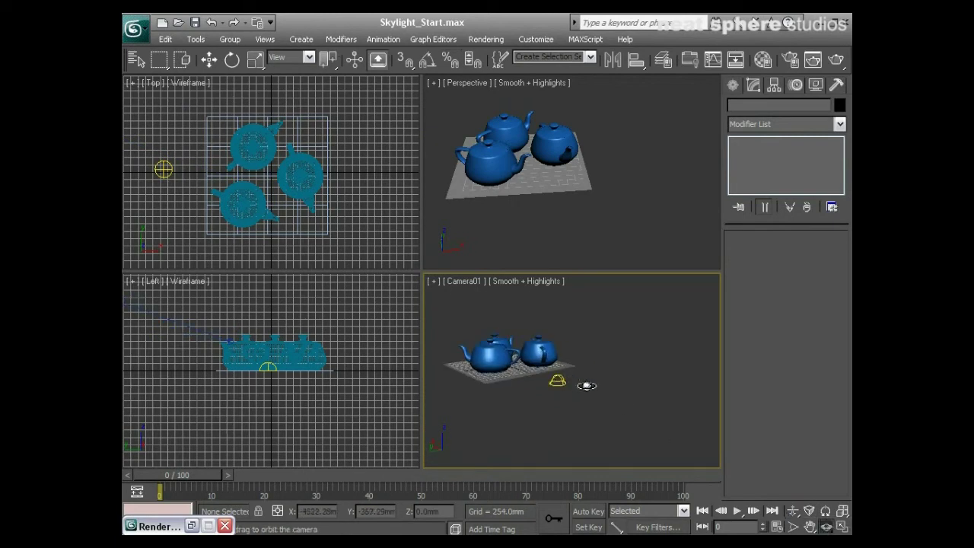
{"action": "left_click", "coordinate": [523, 176]}
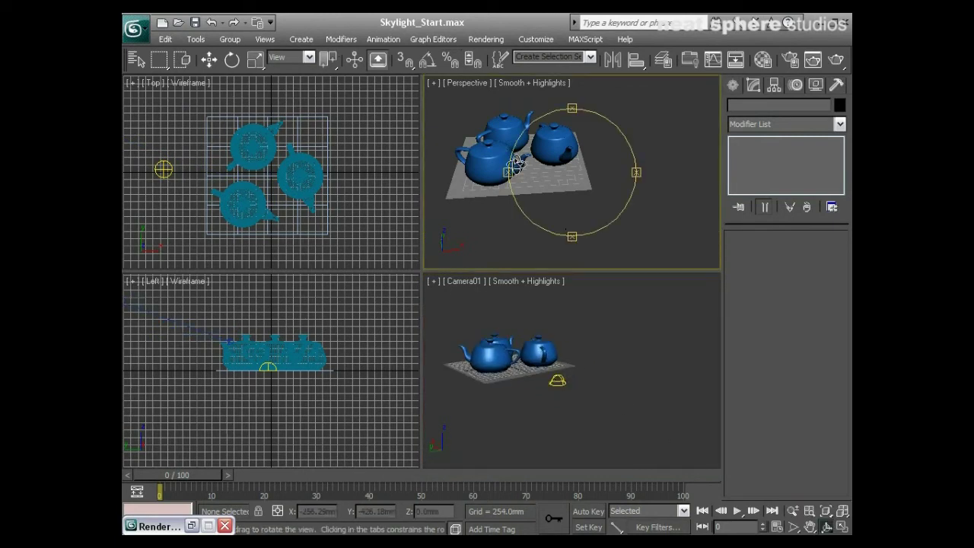
{"action": "left_click", "coordinate": [842, 527]}
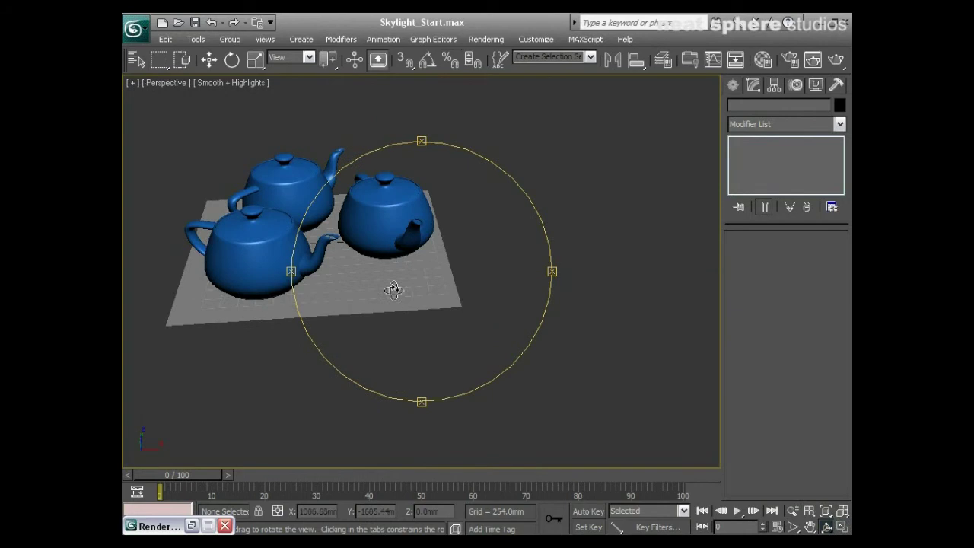
- Create a Target Spot light aimed at the teapots and move it high above them in the Perspective view
{"action": "middle_click_drag", "start_coordinate": [393, 290], "coordinate": [376, 281]}
{"action": "key", "text": "alt+z"}
{"action": "left_click_drag", "start_coordinate": [364, 197], "coordinate": [390, 391]}
{"action": "middle_click_drag", "start_coordinate": [390, 391], "coordinate": [391, 383]}
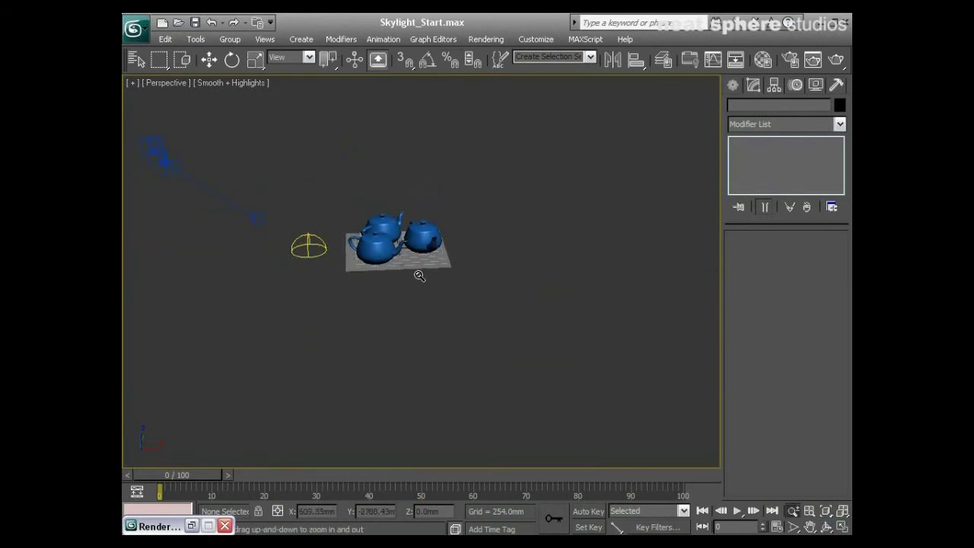
{"action": "middle_click_drag", "start_coordinate": [418, 272], "coordinate": [376, 337]}
{"action": "left_click", "coordinate": [732, 86]}
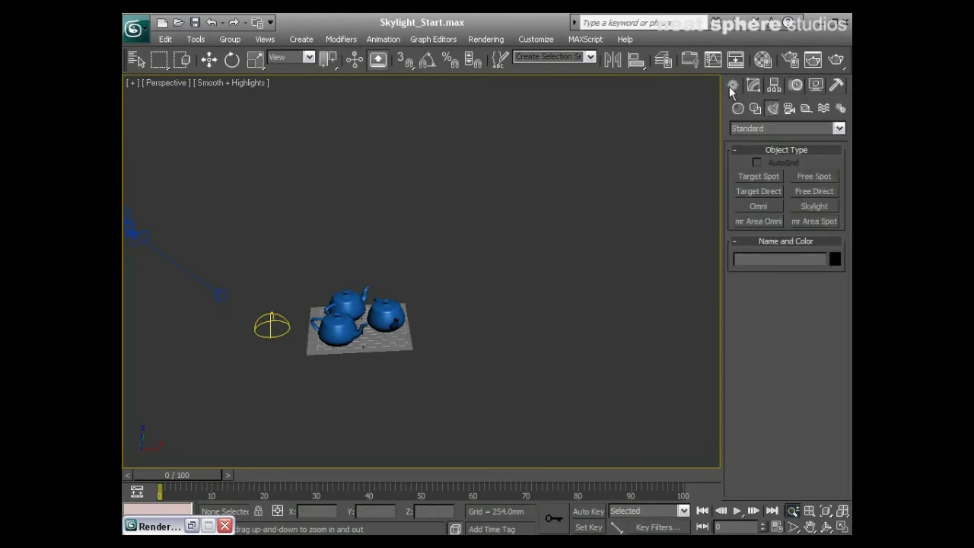
{"action": "left_click", "coordinate": [757, 176]}
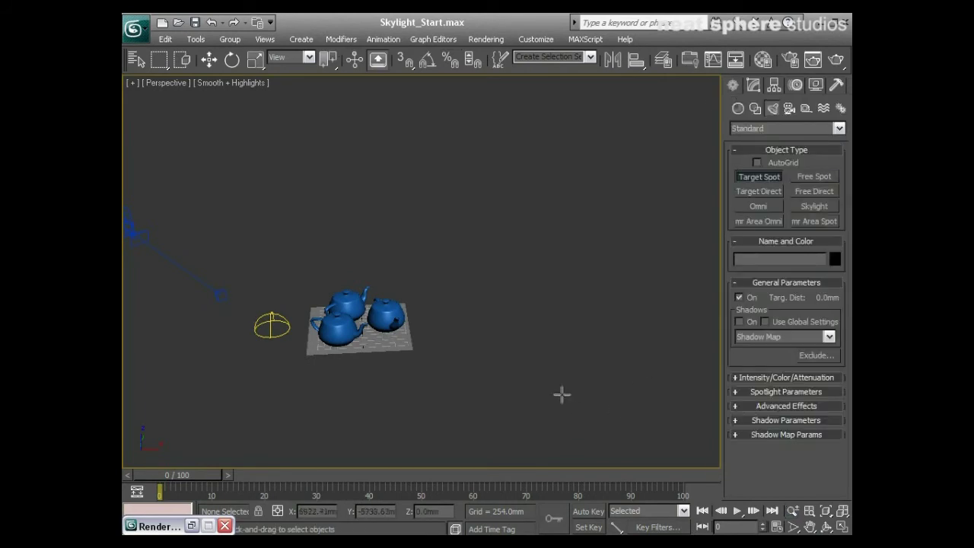
{"action": "left_click", "coordinate": [520, 321]}
{"action": "left_click_drag", "start_coordinate": [520, 321], "coordinate": [350, 327]}
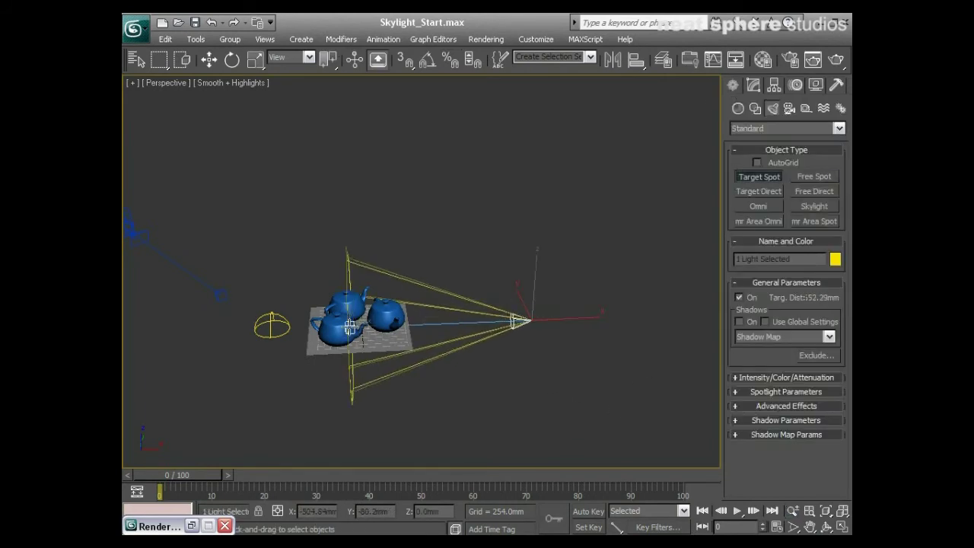
{"action": "right_click", "coordinate": [515, 348]}
{"action": "key", "text": "w"}
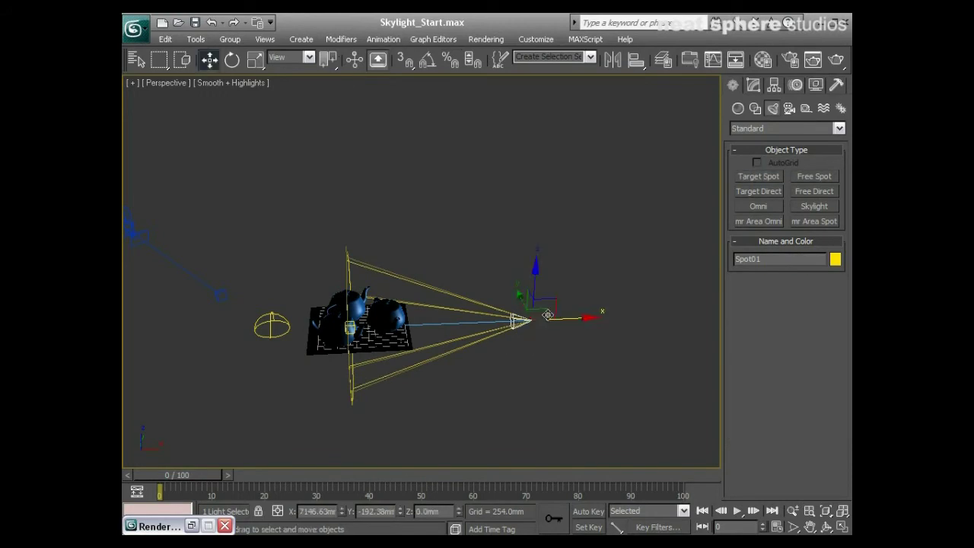
{"action": "left_click_drag", "start_coordinate": [555, 307], "coordinate": [310, 20]}
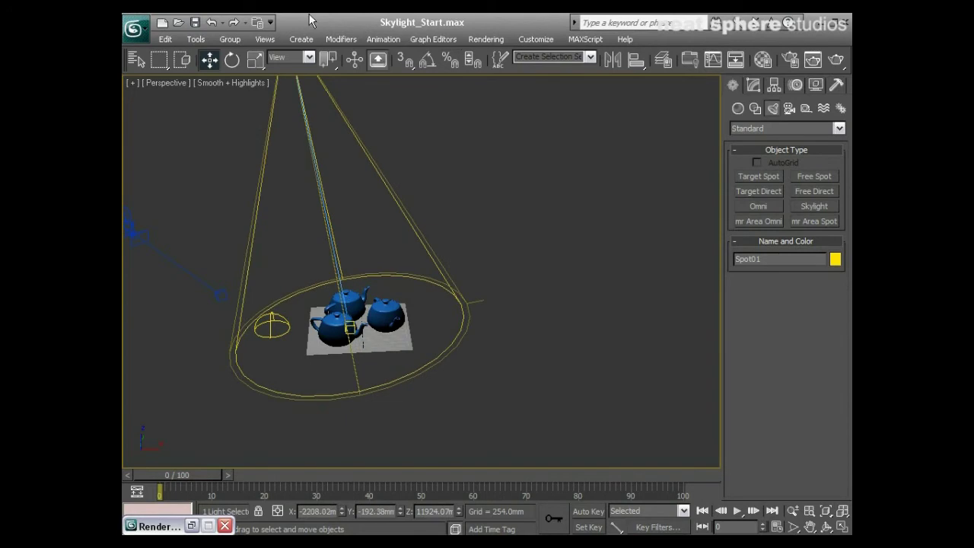
- Turn on Ray Traced Shadows for the spotlight and set its shadow density to 0.5
{"action": "left_click", "coordinate": [753, 84]}
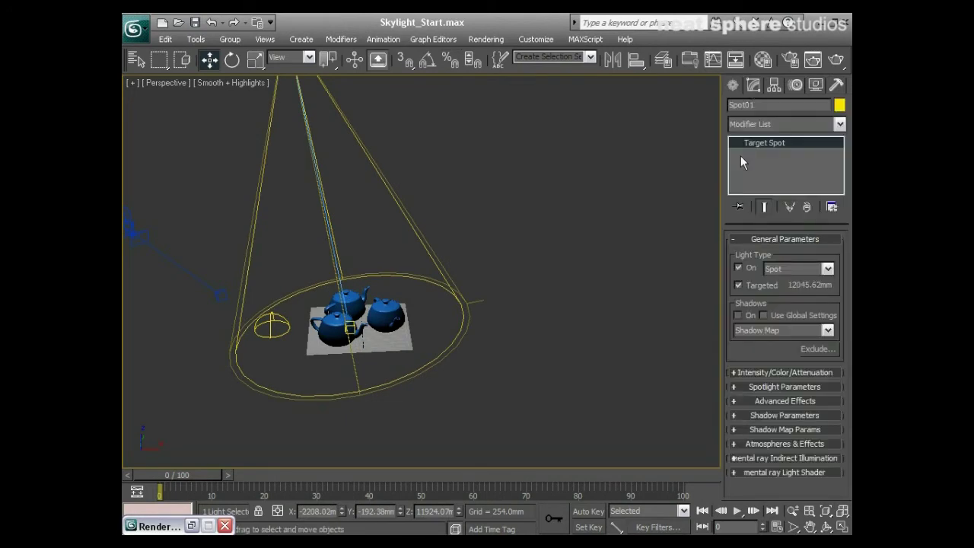
{"action": "left_click", "coordinate": [737, 316]}
{"action": "left_click", "coordinate": [752, 330]}
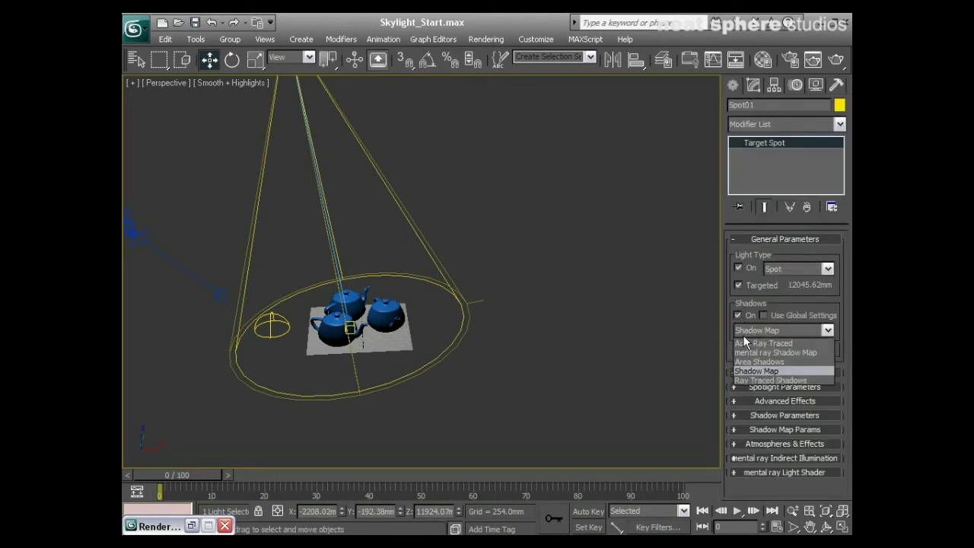
{"action": "left_click", "coordinate": [770, 380]}
{"action": "left_click", "coordinate": [758, 415]}
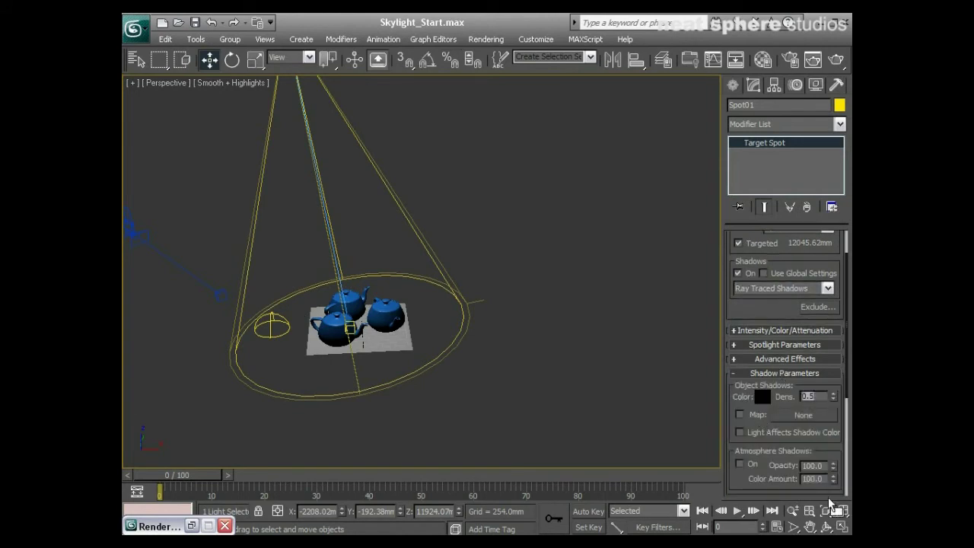
- Restore the four-viewport layout, then dolly and truck Camera01 closer to the teapots
{"action": "left_click", "coordinate": [843, 527]}
{"action": "right_click", "coordinate": [609, 353]}
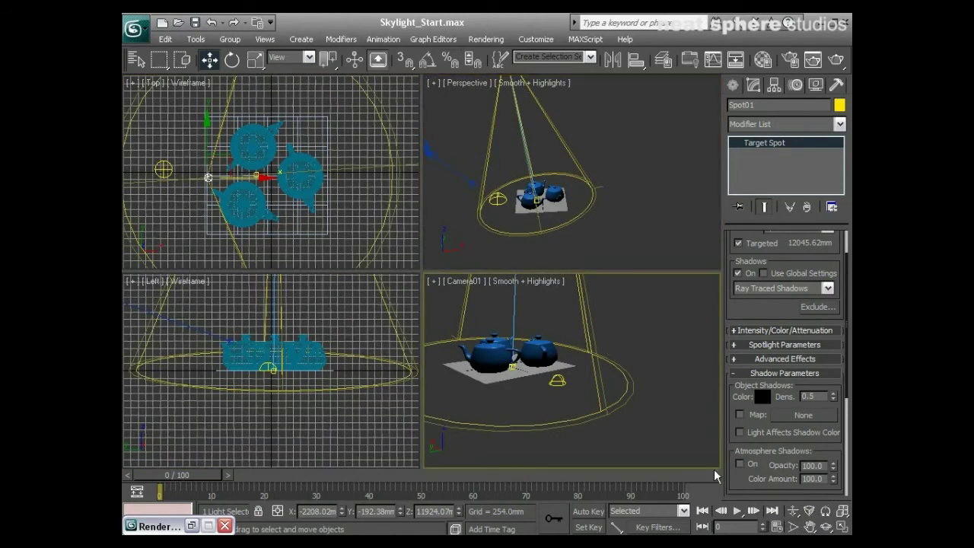
{"action": "left_click", "coordinate": [793, 511]}
{"action": "left_click_drag", "start_coordinate": [621, 429], "coordinate": [621, 366]}
{"action": "left_click", "coordinate": [810, 527]}
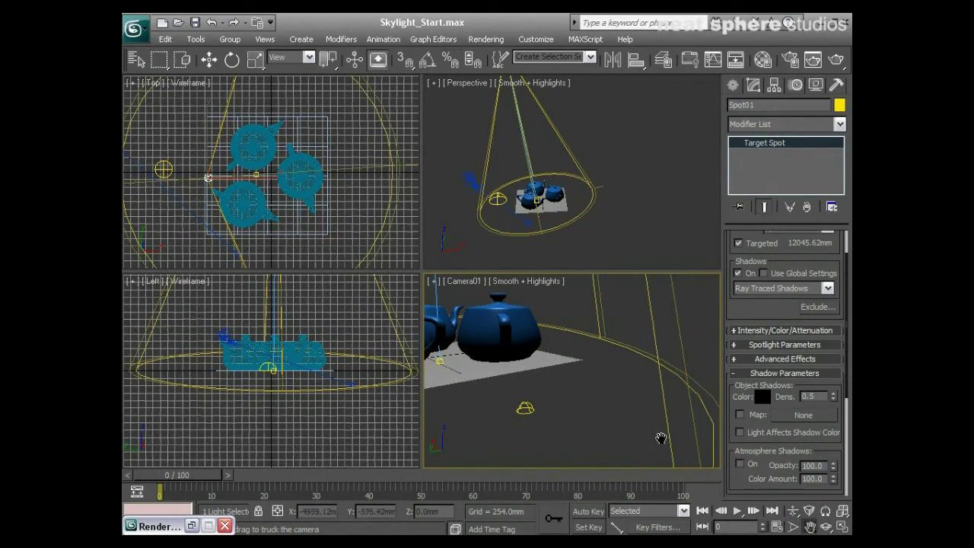
{"action": "left_click_drag", "start_coordinate": [520, 404], "coordinate": [623, 397]}
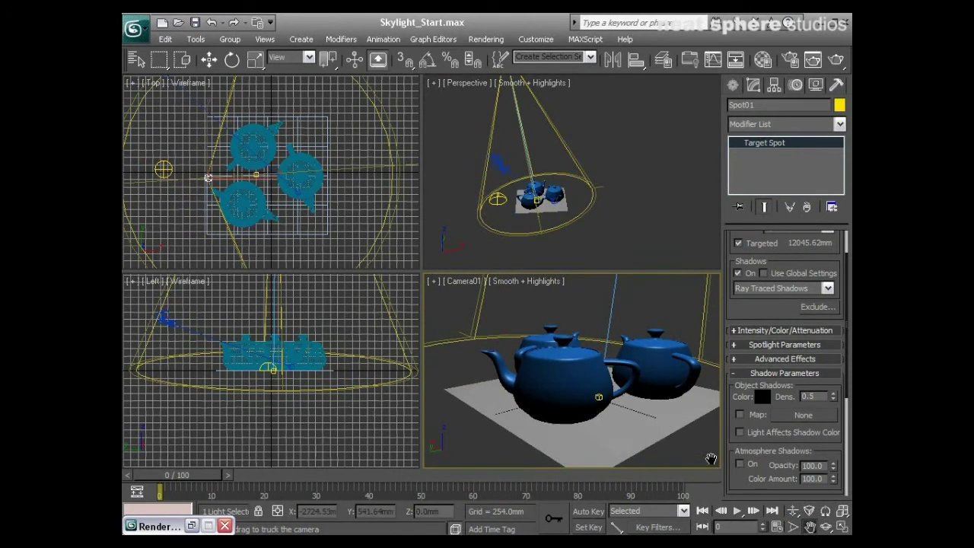
- Orbit and truck Camera01 around to a close view facing a teapot's spout, and try a test render
{"action": "left_click", "coordinate": [826, 526]}
{"action": "left_click_drag", "start_coordinate": [516, 370], "coordinate": [617, 394]}
{"action": "left_click", "coordinate": [810, 527]}
{"action": "left_click_drag", "start_coordinate": [729, 465], "coordinate": [741, 479]}
{"action": "left_click", "coordinate": [826, 526]}
{"action": "left_click_drag", "start_coordinate": [561, 417], "coordinate": [573, 393]}
{"action": "left_click", "coordinate": [793, 510]}
{"action": "left_click", "coordinate": [810, 527]}
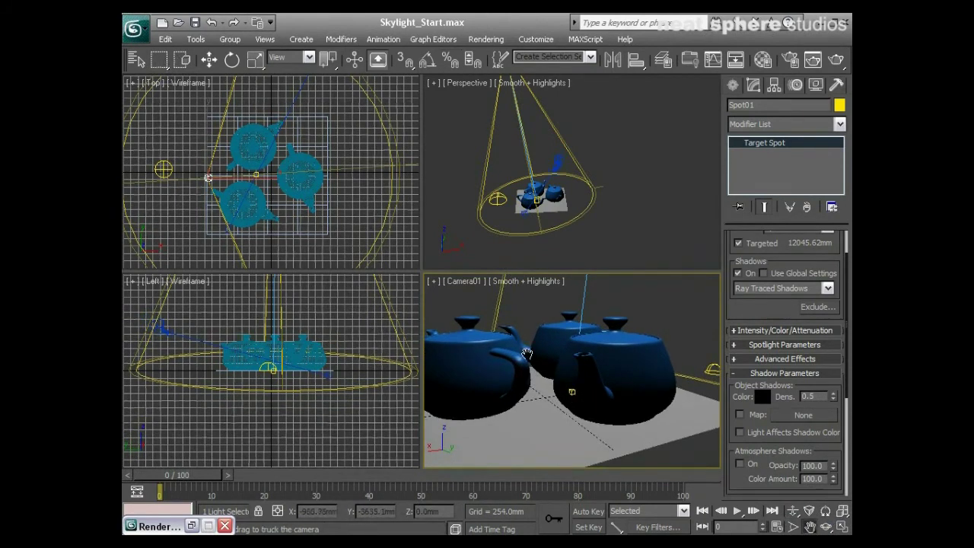
{"action": "left_click_drag", "start_coordinate": [591, 290], "coordinate": [565, 275]}
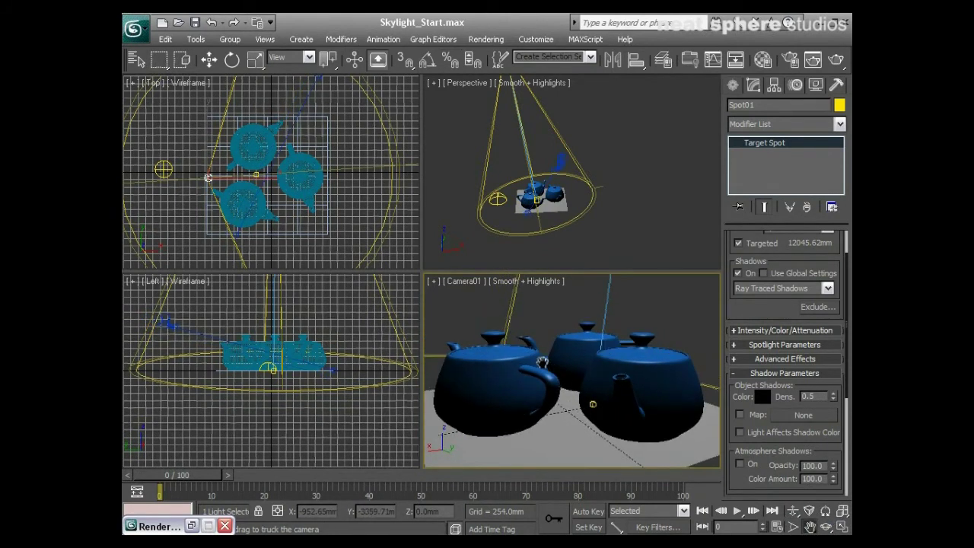
{"action": "left_click", "coordinate": [835, 63]}
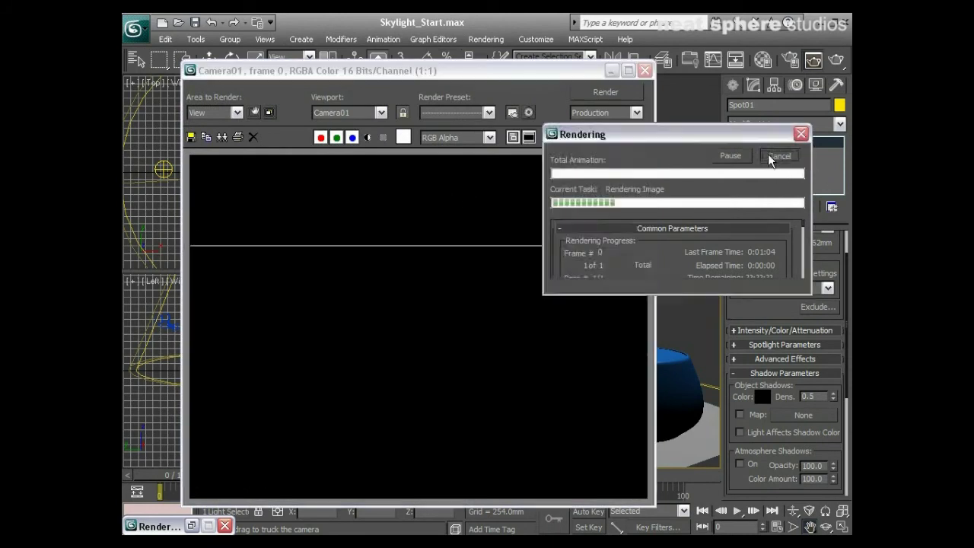
{"action": "left_click", "coordinate": [644, 70]}
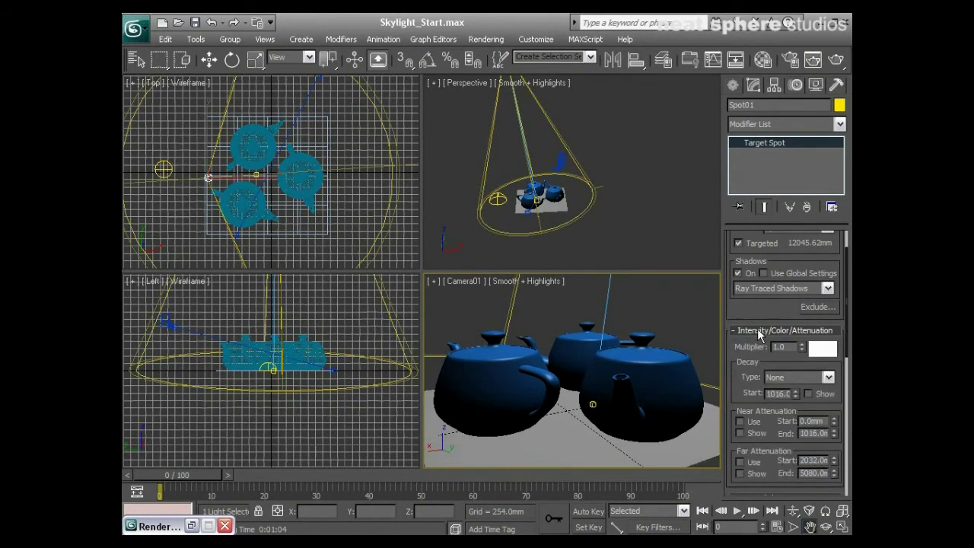
- Change the spotlight's color to a warm off-white with RGB values 246, 236, 218
{"action": "left_click", "coordinate": [822, 350]}
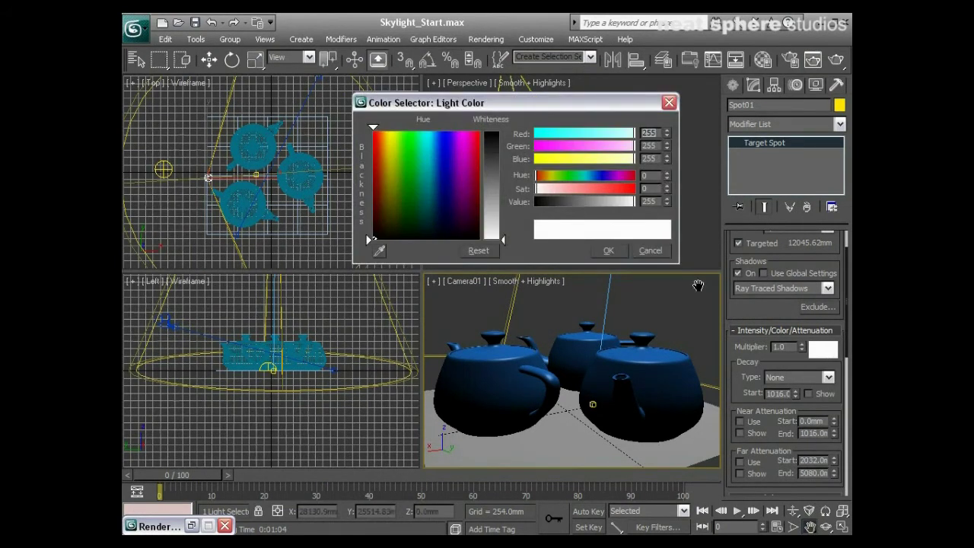
{"action": "left_click", "coordinate": [385, 159]}
{"action": "left_click_drag", "start_coordinate": [491, 236], "coordinate": [491, 225]}
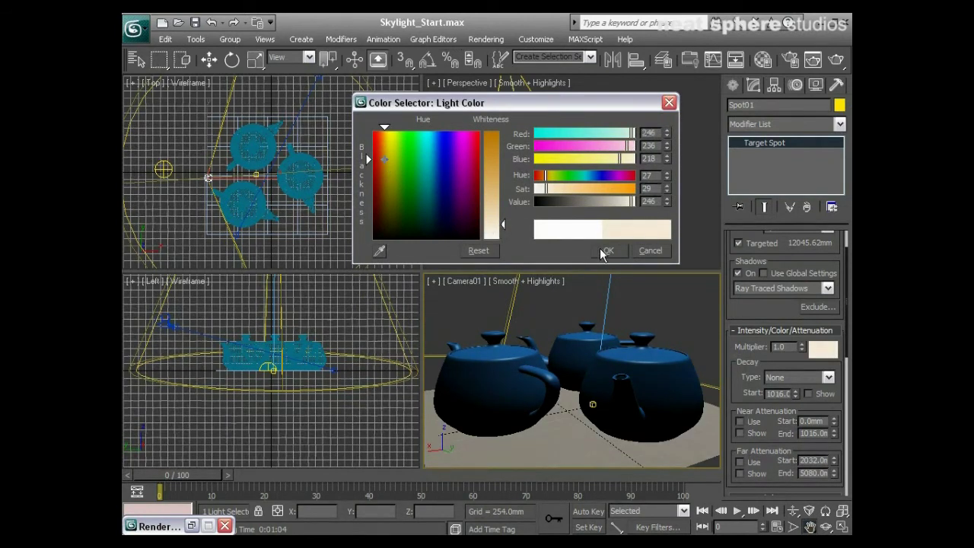
{"action": "left_click", "coordinate": [608, 250]}
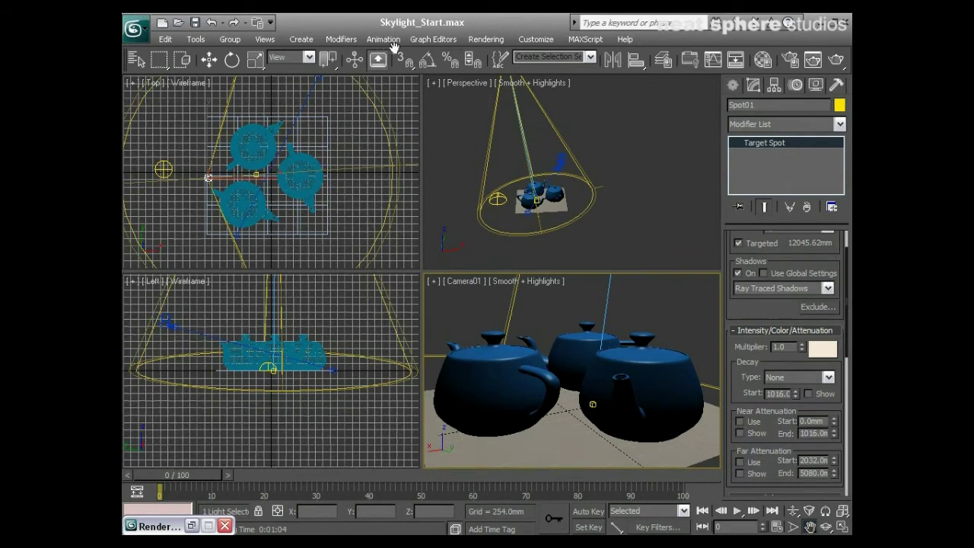
- Open the Environment settings and set the Global Lighting level to 0.5
{"action": "left_click", "coordinate": [486, 39]}
{"action": "left_click", "coordinate": [502, 147]}
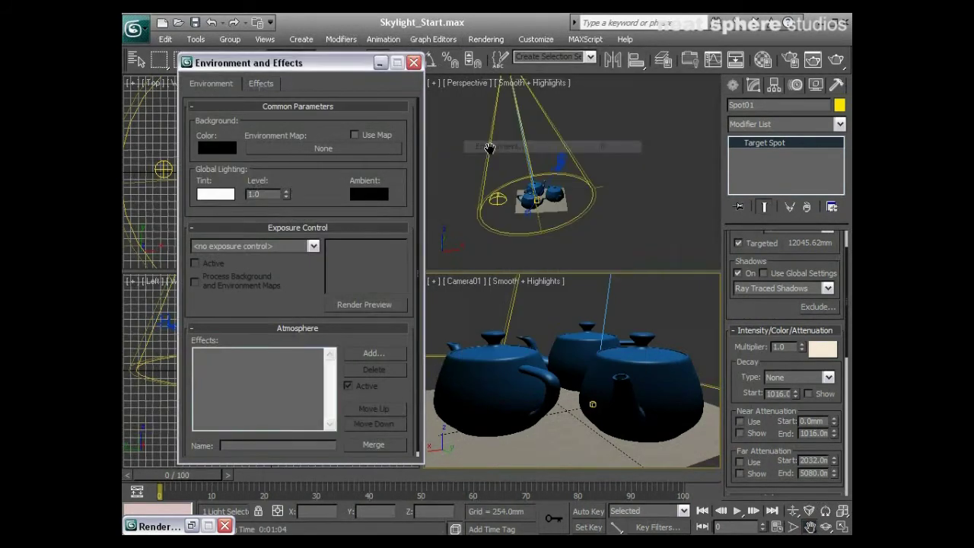
{"action": "double_click", "coordinate": [274, 195]}
{"action": "type", "text": "0.1"}
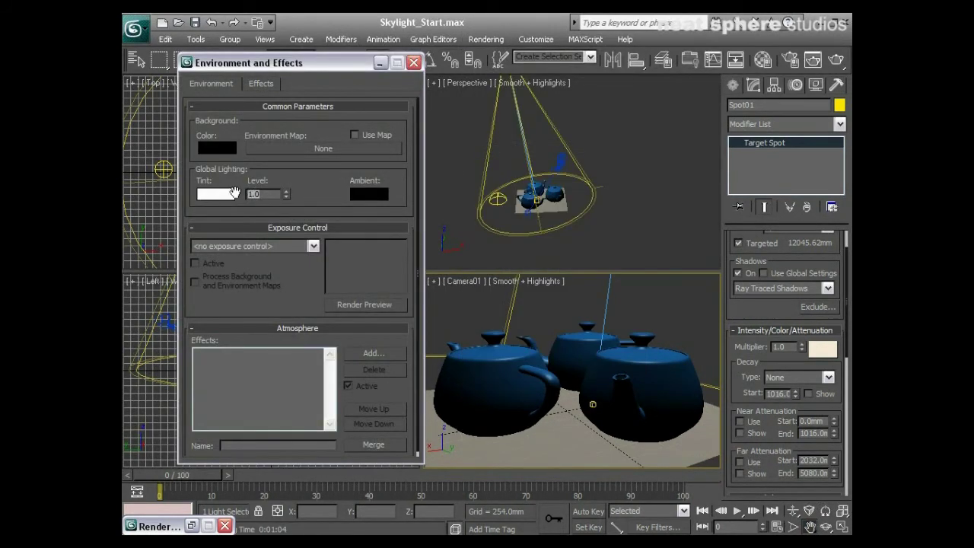
{"action": "type", "text": "5"}
{"action": "key", "text": "Return"}
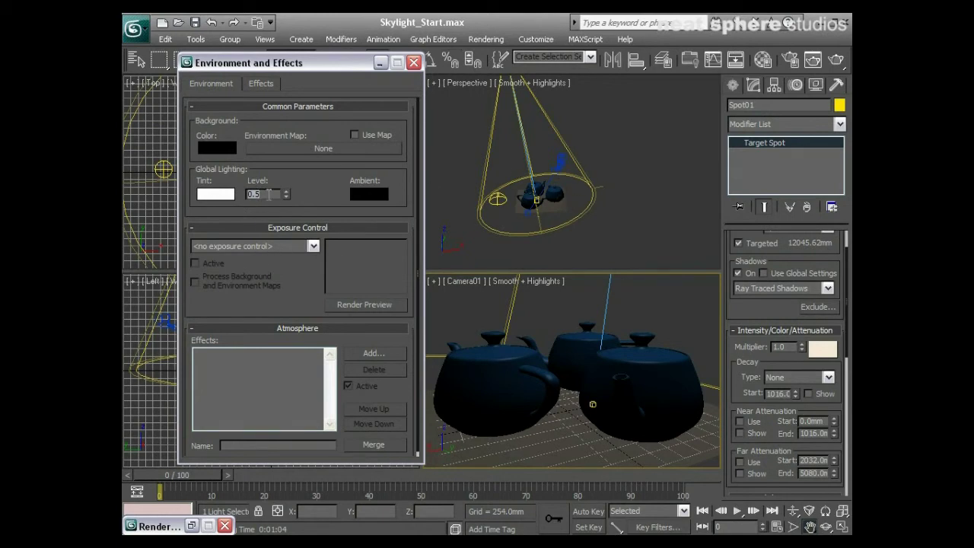
- Close the environment settings, set the spotlight's intensity multiplier to 1.25, and test render the Camera01 view
{"action": "middle_click_drag", "start_coordinate": [463, 168], "coordinate": [522, 152]}
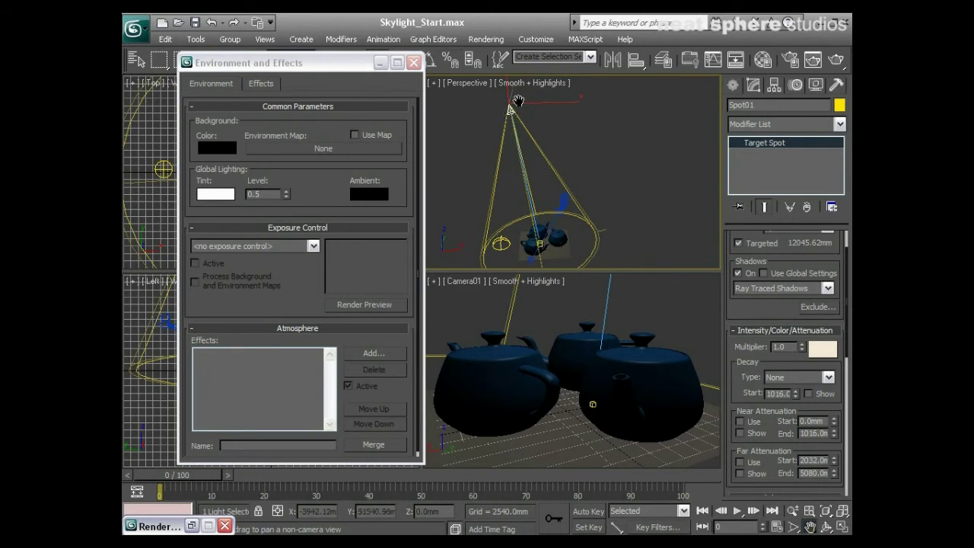
{"action": "left_click", "coordinate": [413, 63]}
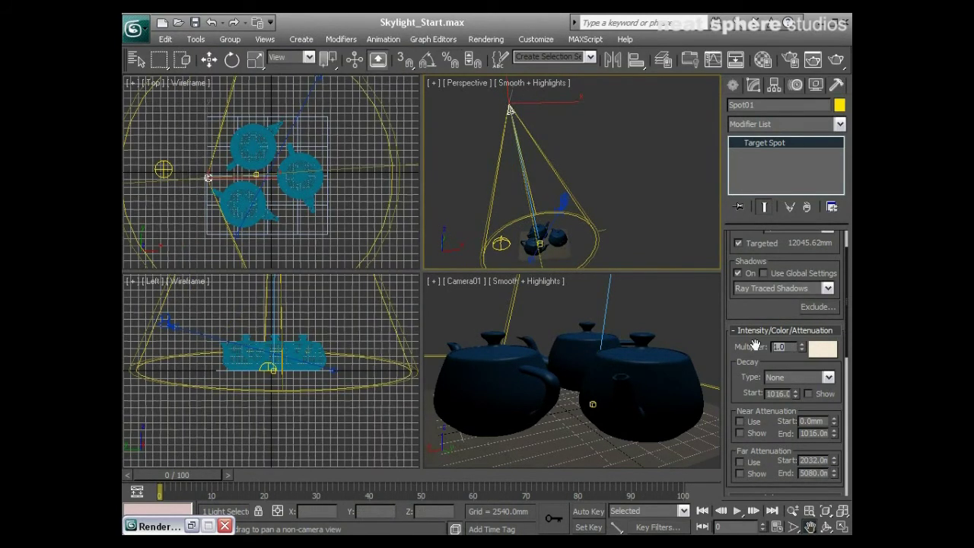
{"action": "type", "text": "1.25"}
{"action": "key", "text": "Return"}
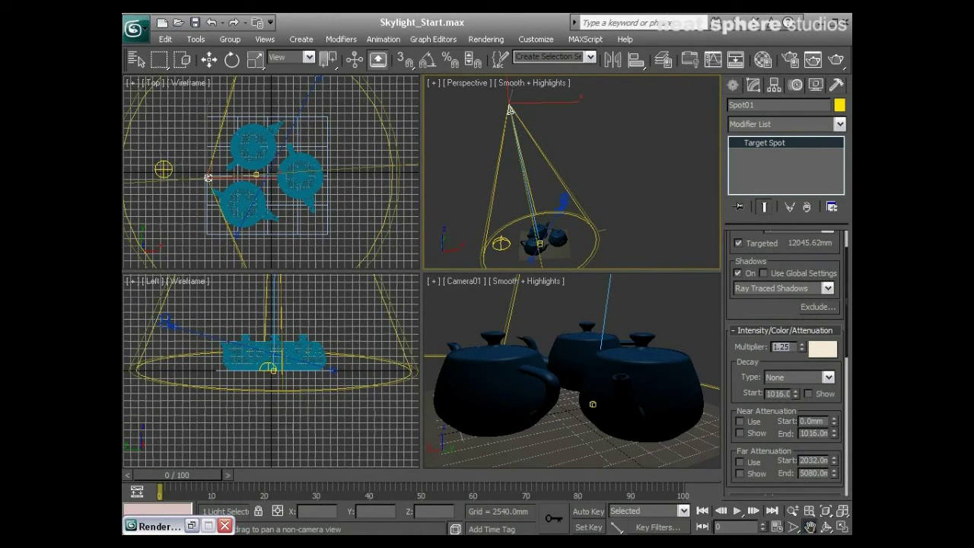
{"action": "middle_click", "coordinate": [661, 309]}
{"action": "left_click", "coordinate": [813, 59]}
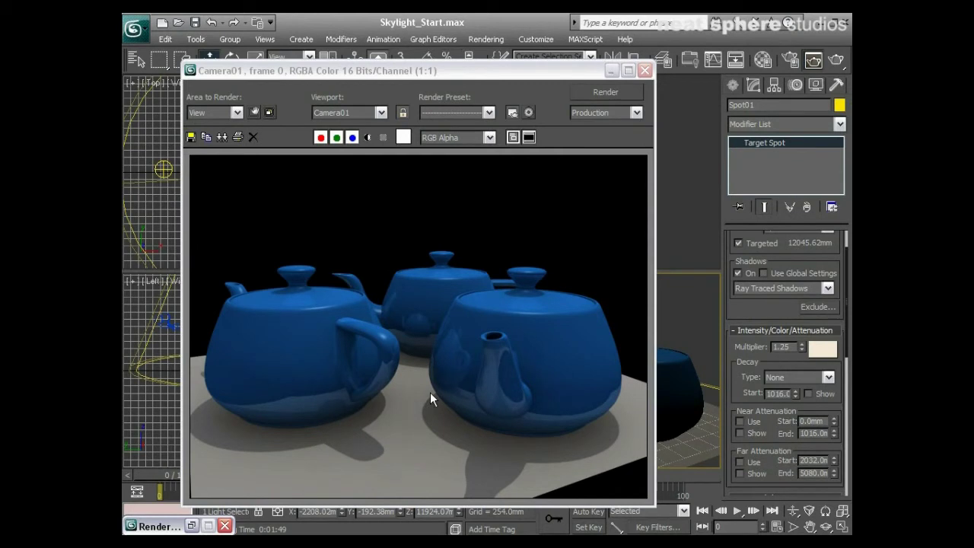
- Turn off the Raytrace reflection map in the teapots' blue material
{"action": "left_click", "coordinate": [764, 60]}
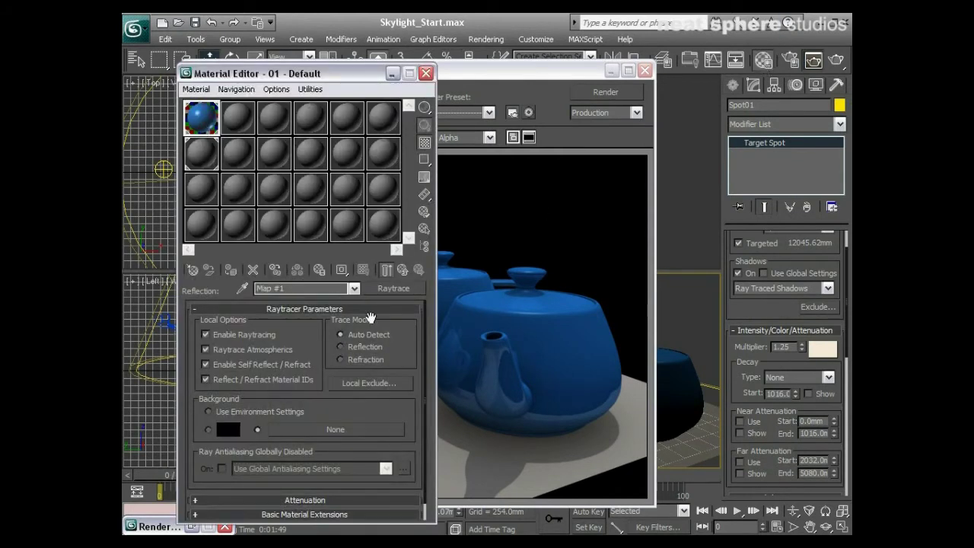
{"action": "left_click", "coordinate": [403, 269]}
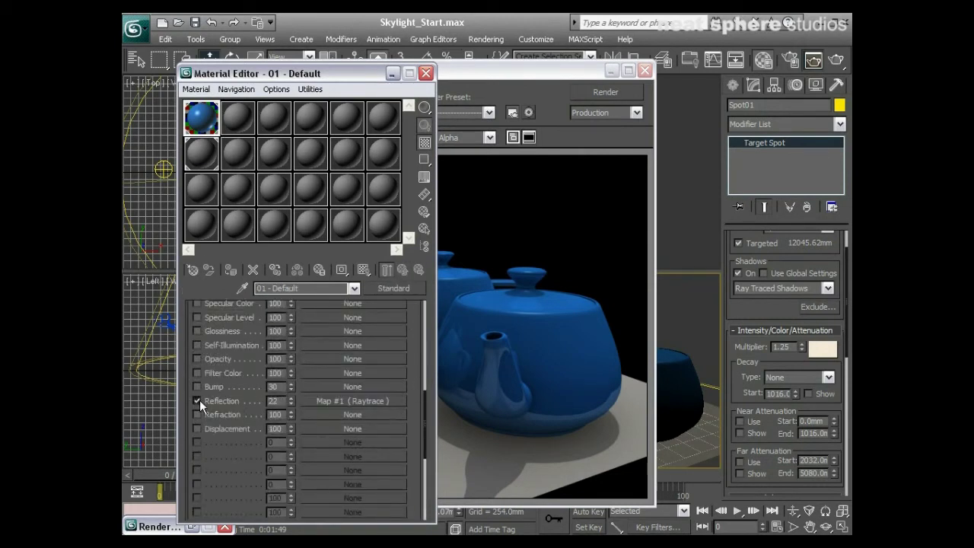
{"action": "left_click", "coordinate": [509, 267]}
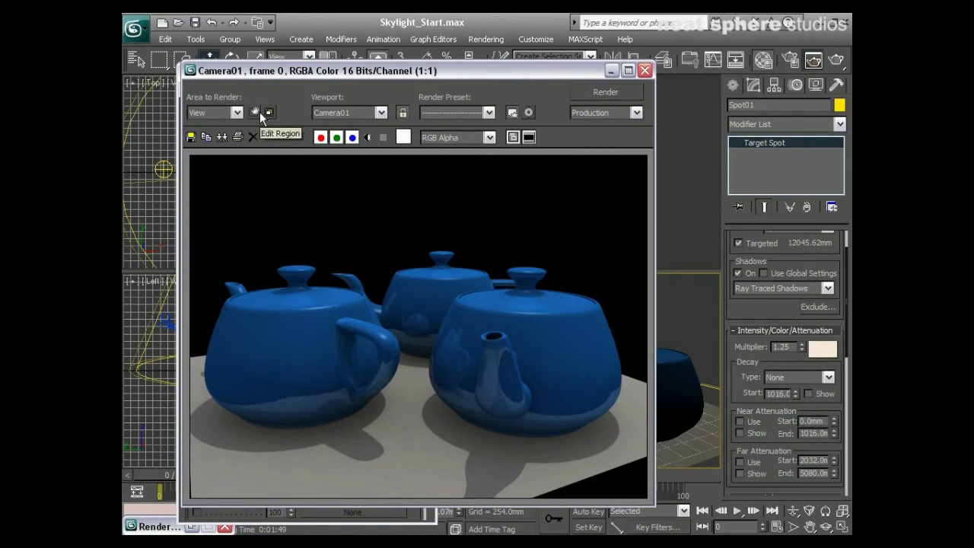
- Clone the current render, re-render Camera01 without reflections, and compare the two images before closing all open windows
{"action": "left_click", "coordinate": [222, 139]}
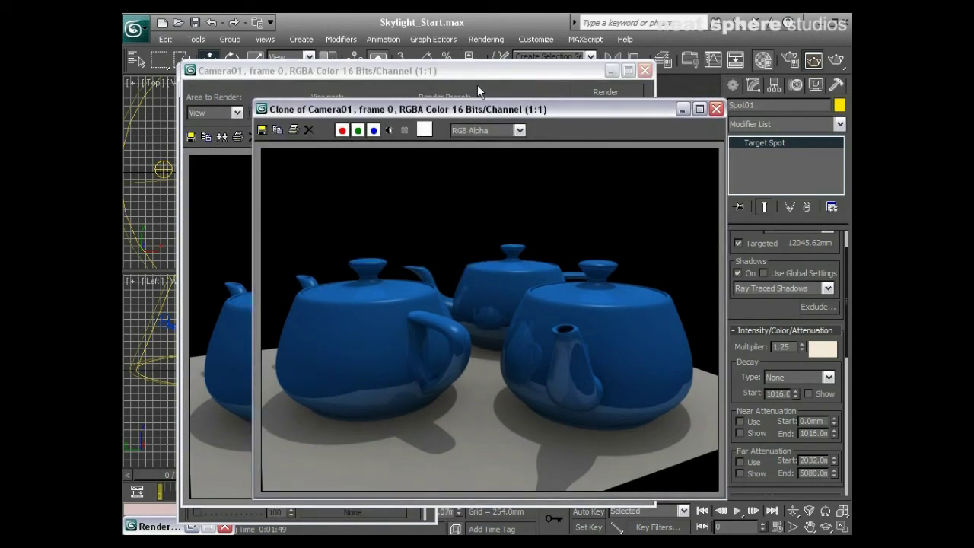
{"action": "left_click", "coordinate": [584, 84]}
{"action": "left_click", "coordinate": [592, 91]}
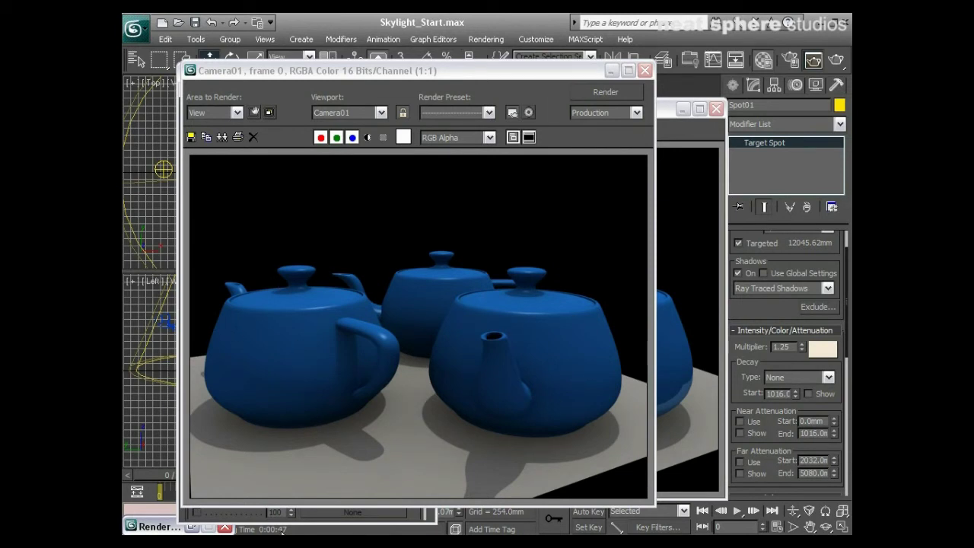
{"action": "left_click", "coordinate": [678, 354]}
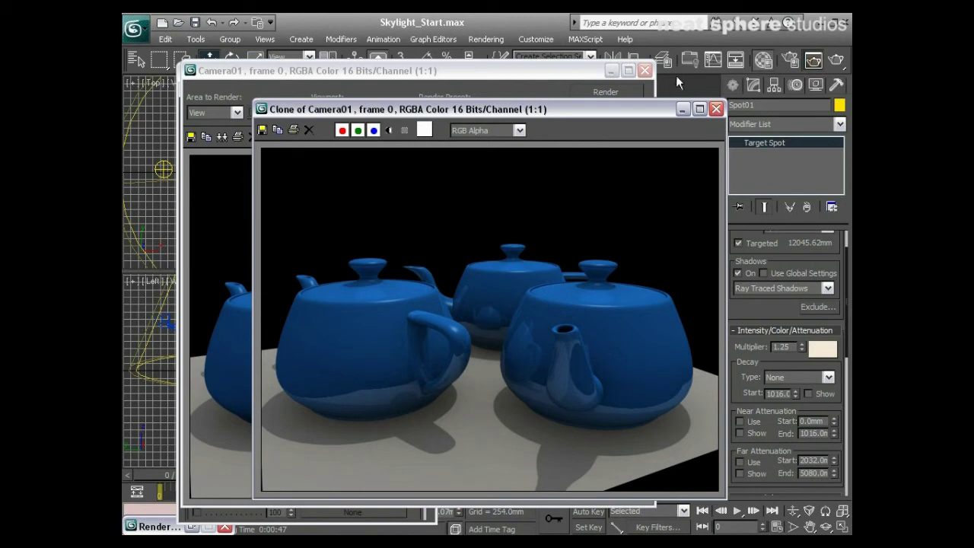
{"action": "left_click", "coordinate": [715, 109]}
{"action": "left_click", "coordinate": [644, 71]}
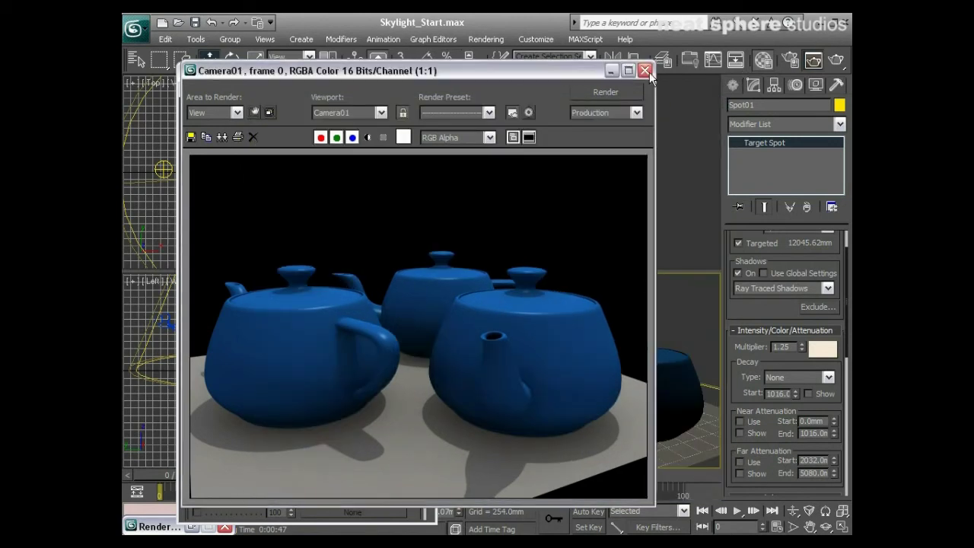
{"action": "left_click", "coordinate": [426, 74]}
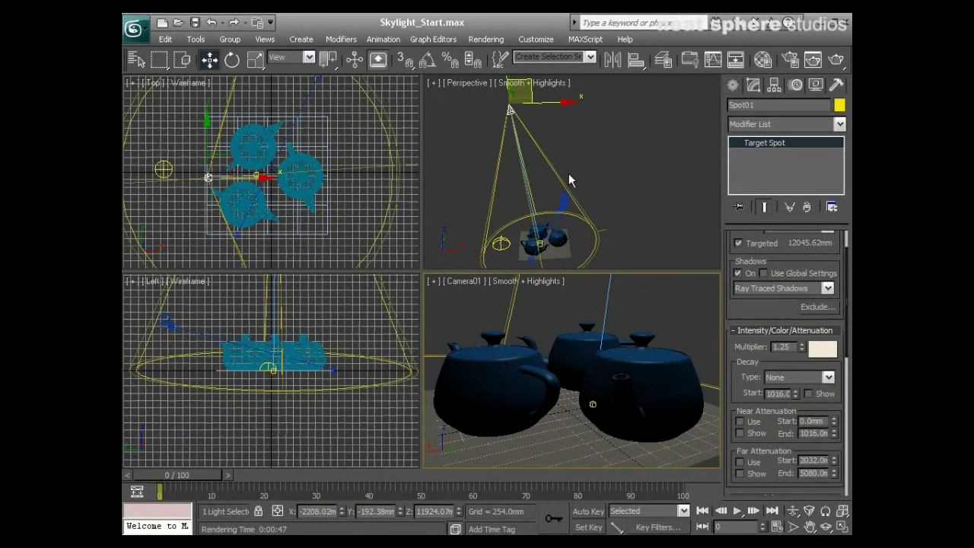
- Review the Light Tracer settings in Render Setup and select the skylight to show its parameters
{"action": "left_click", "coordinate": [785, 66]}
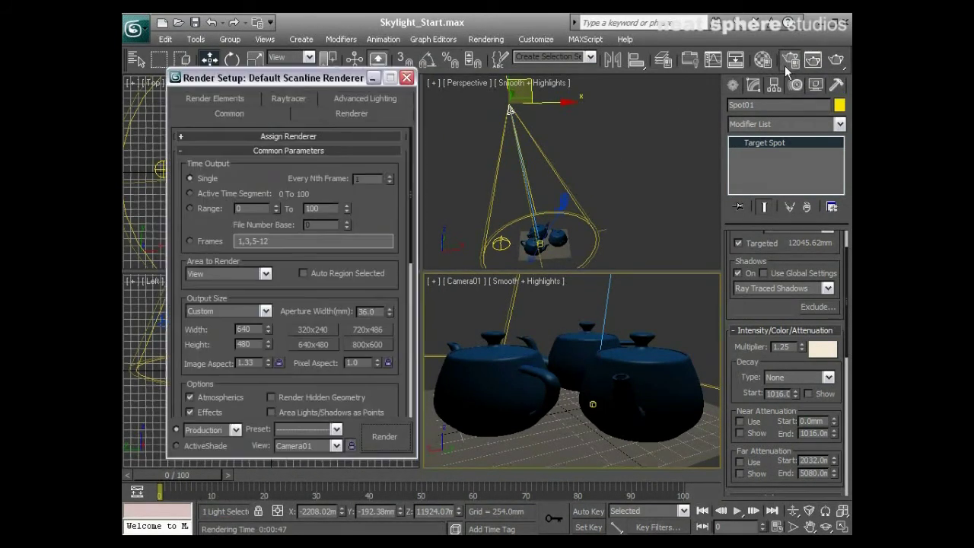
{"action": "left_click", "coordinate": [345, 102]}
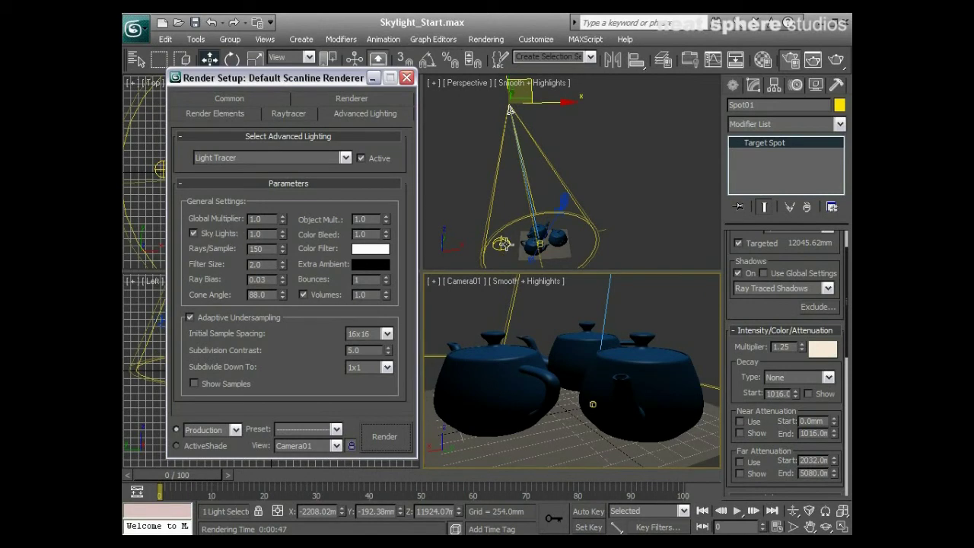
{"action": "left_click", "coordinate": [507, 245]}
{"action": "left_click", "coordinate": [501, 242]}
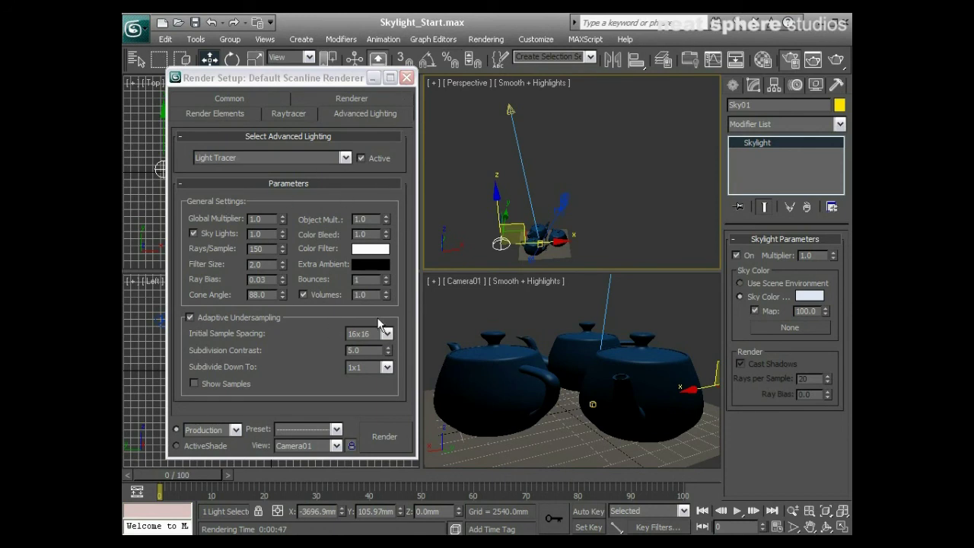
- Close Render Setup, then reopen the rendered frame for Camera01 and place it beside the skylight parameters
{"action": "left_click", "coordinate": [407, 78]}
{"action": "right_click", "coordinate": [529, 341]}
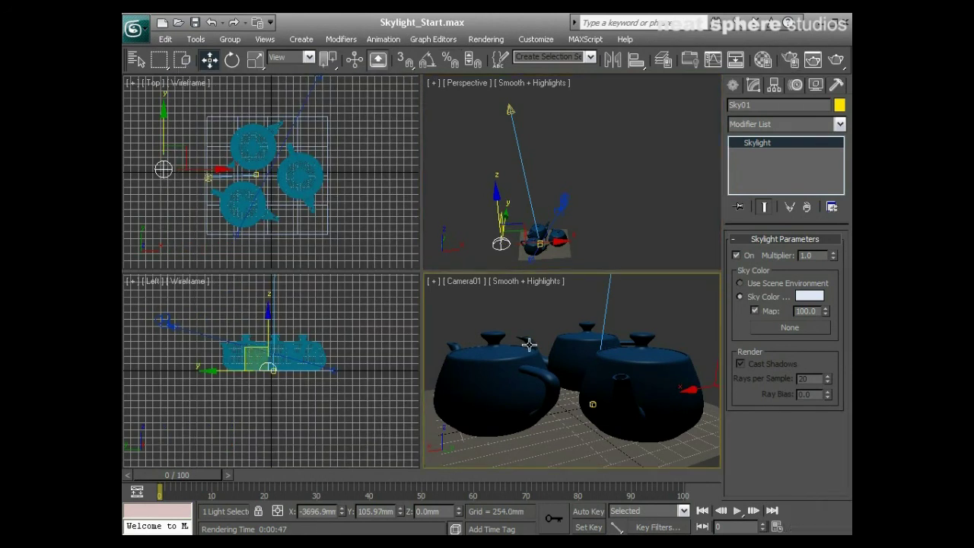
{"action": "left_click", "coordinate": [813, 60]}
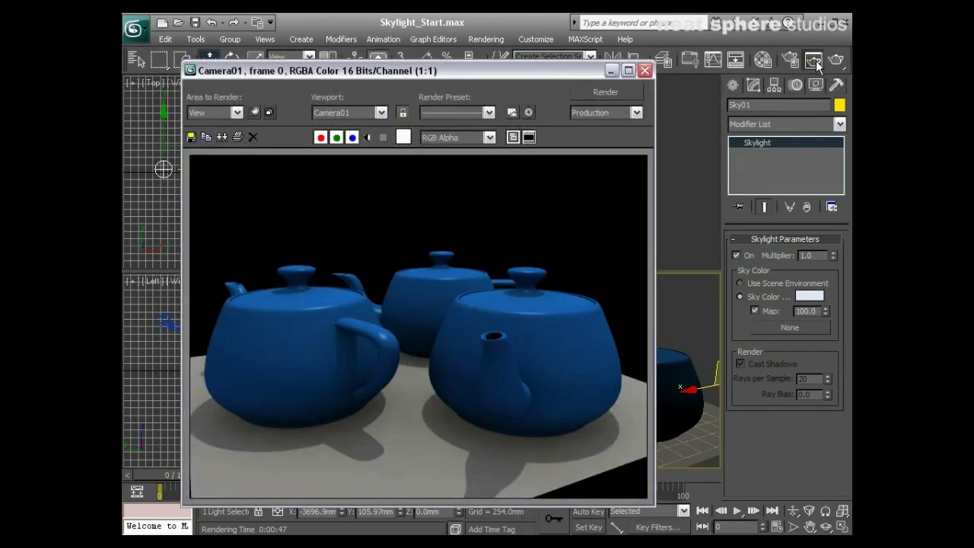
{"action": "left_click_drag", "start_coordinate": [587, 74], "coordinate": [537, 76]}
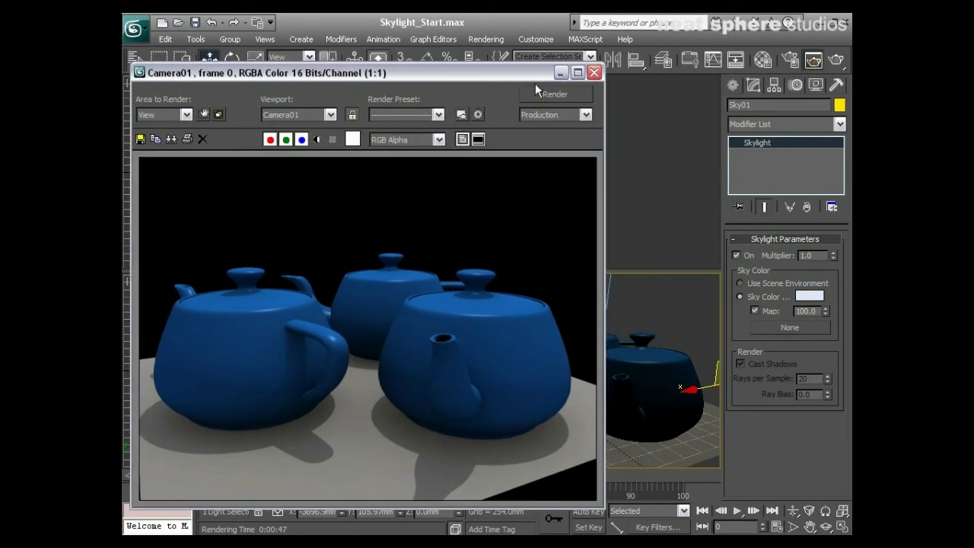